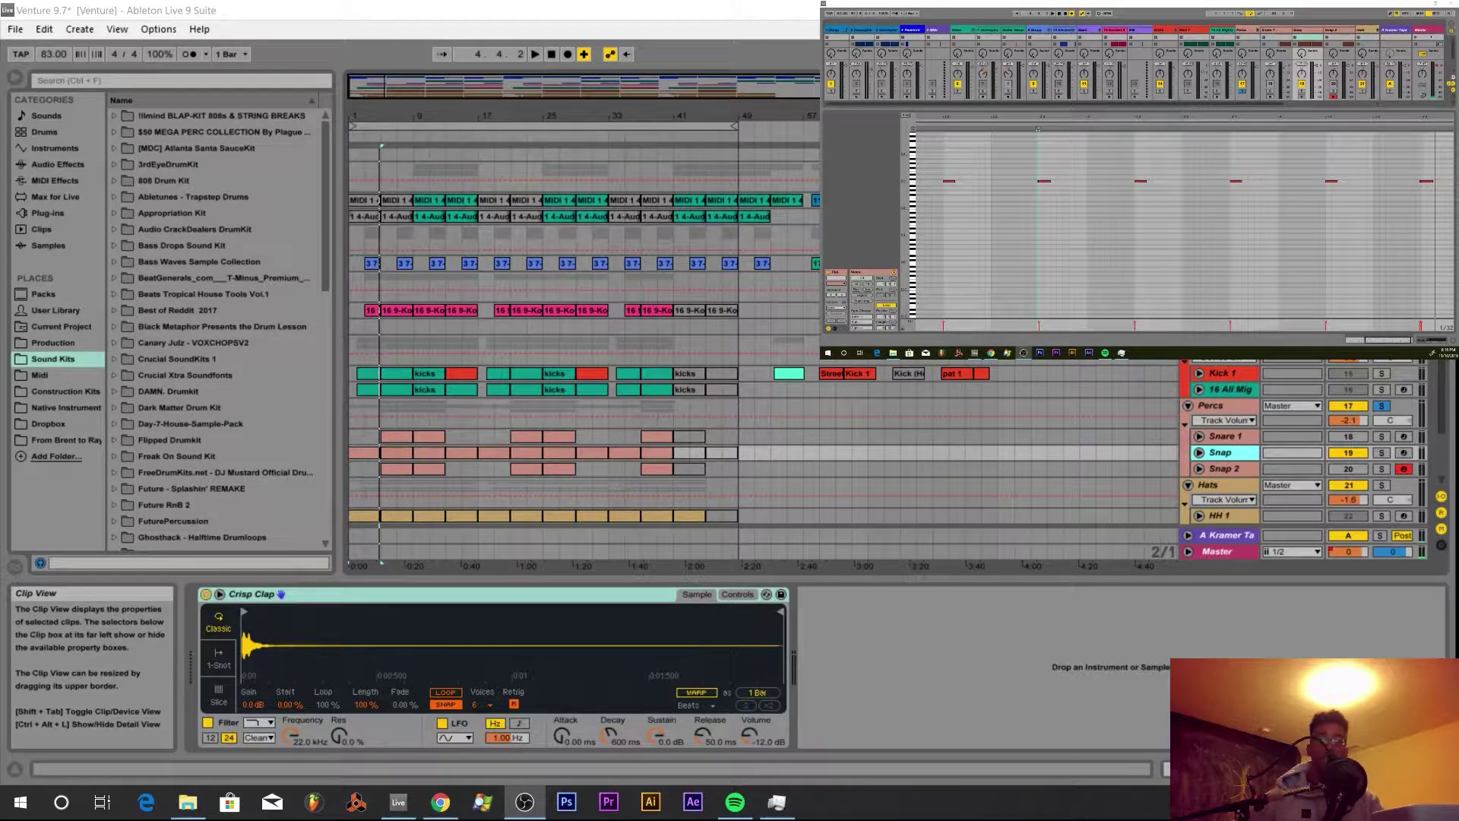
- Play back the Percs group's layered snap and clap pattern over bars 1 to 5
left_click(1024, 292)
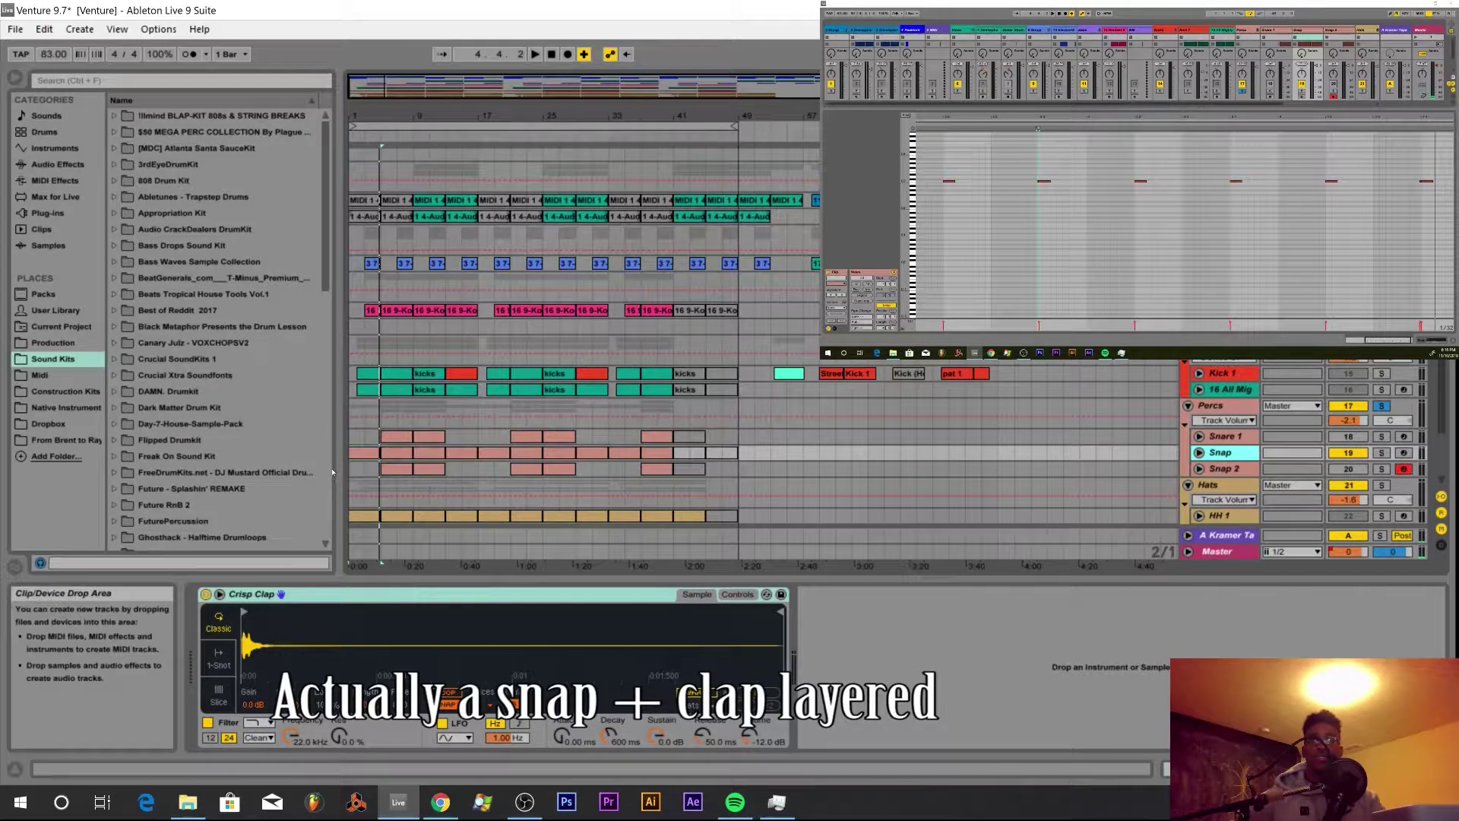
key("space")
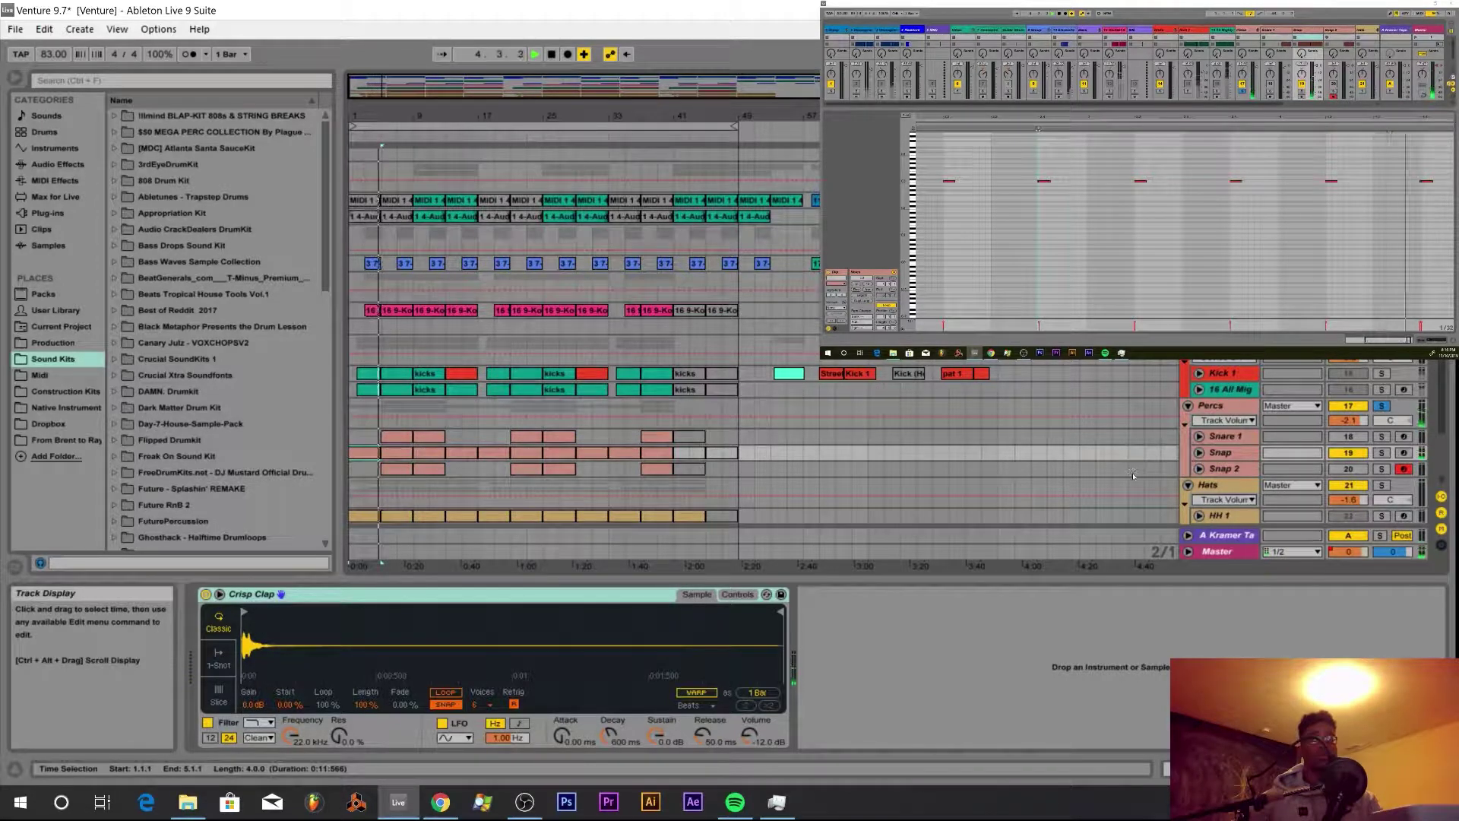
key("space")
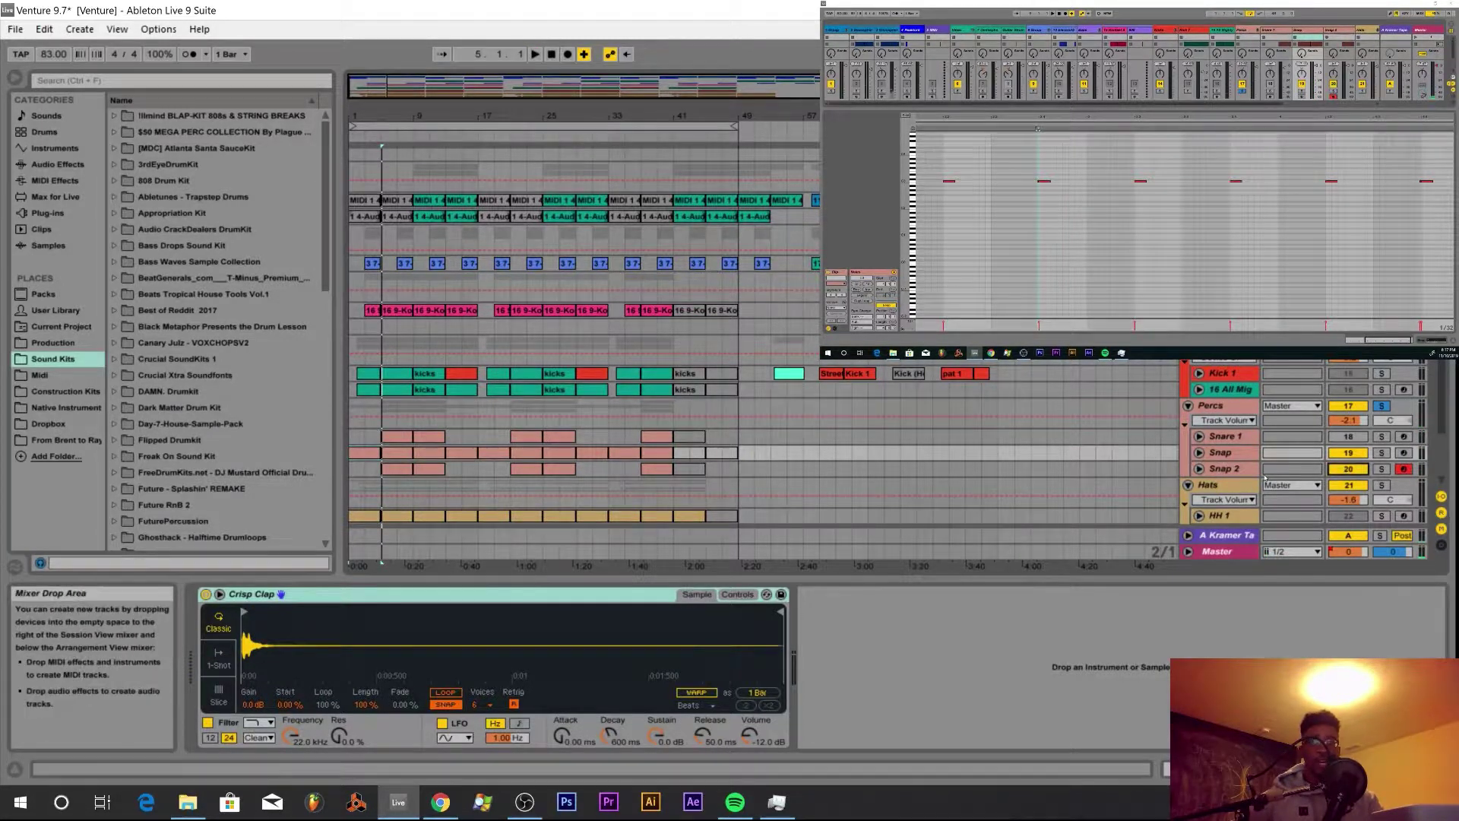
- Select the Snap 2 track, mute the Snap track and play the arrangement from bar 5 to hear the snare layer
left_click(1239, 470)
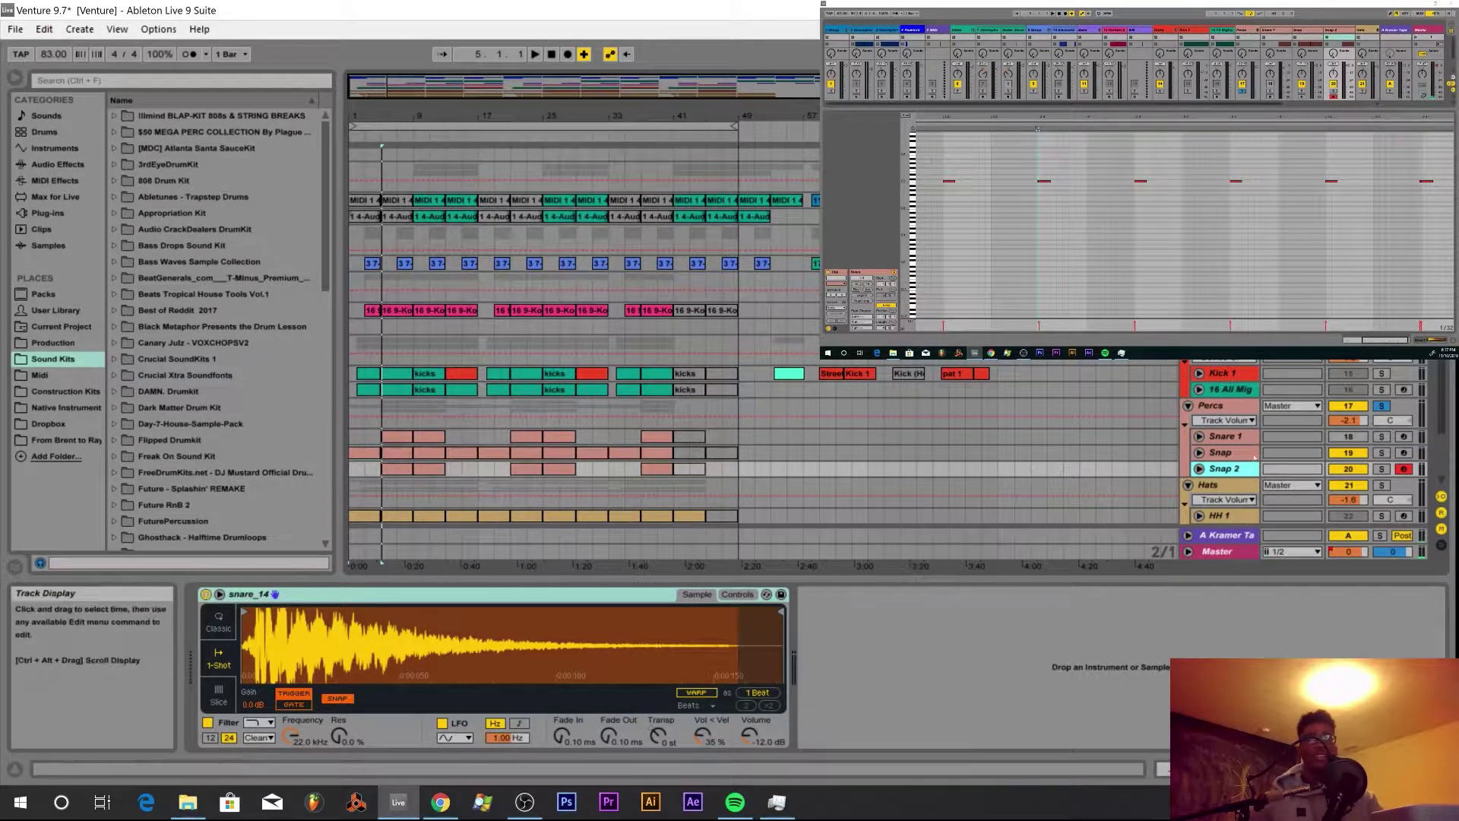
left_click(1349, 453)
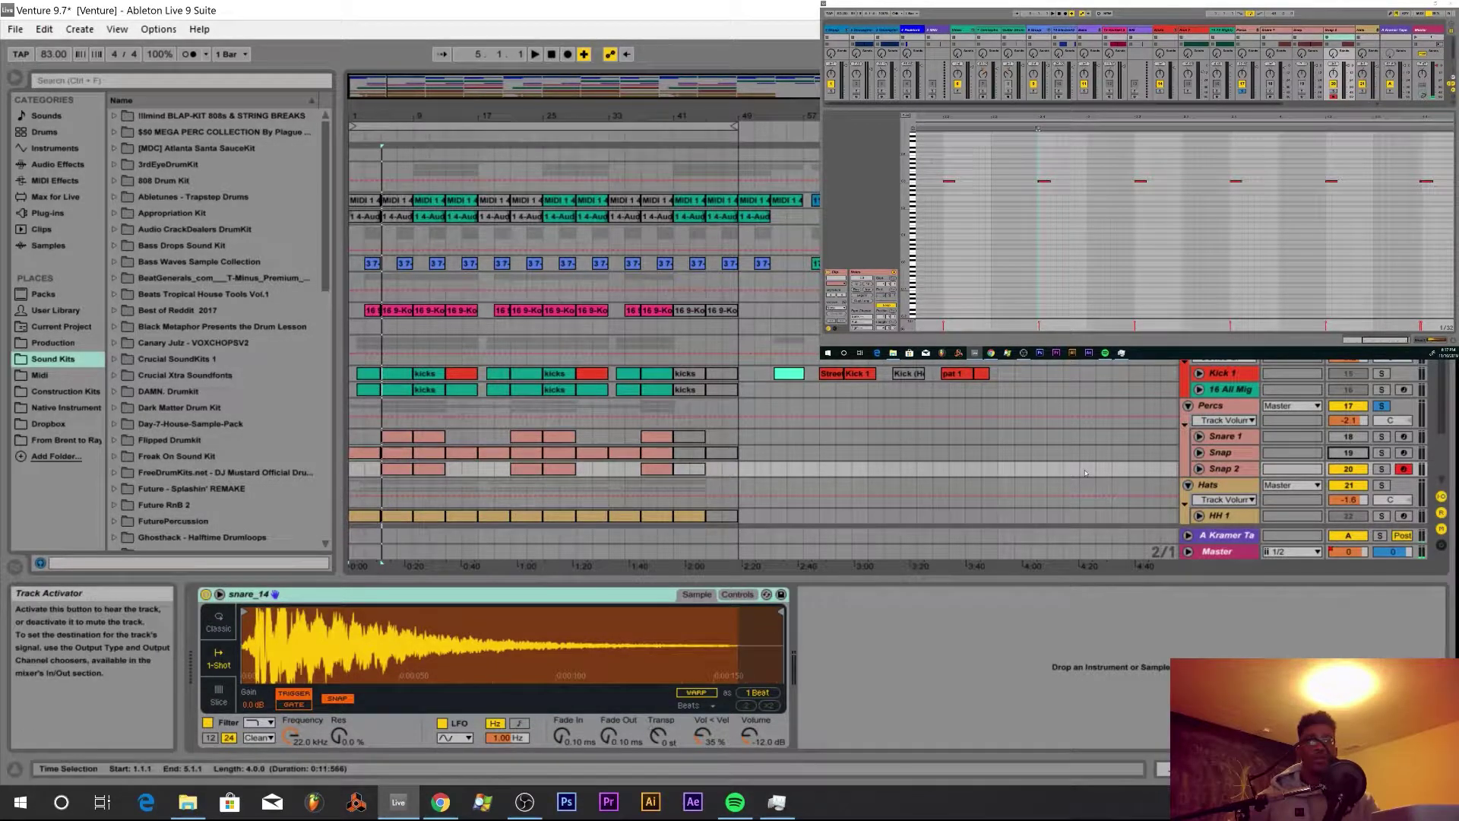
key("space")
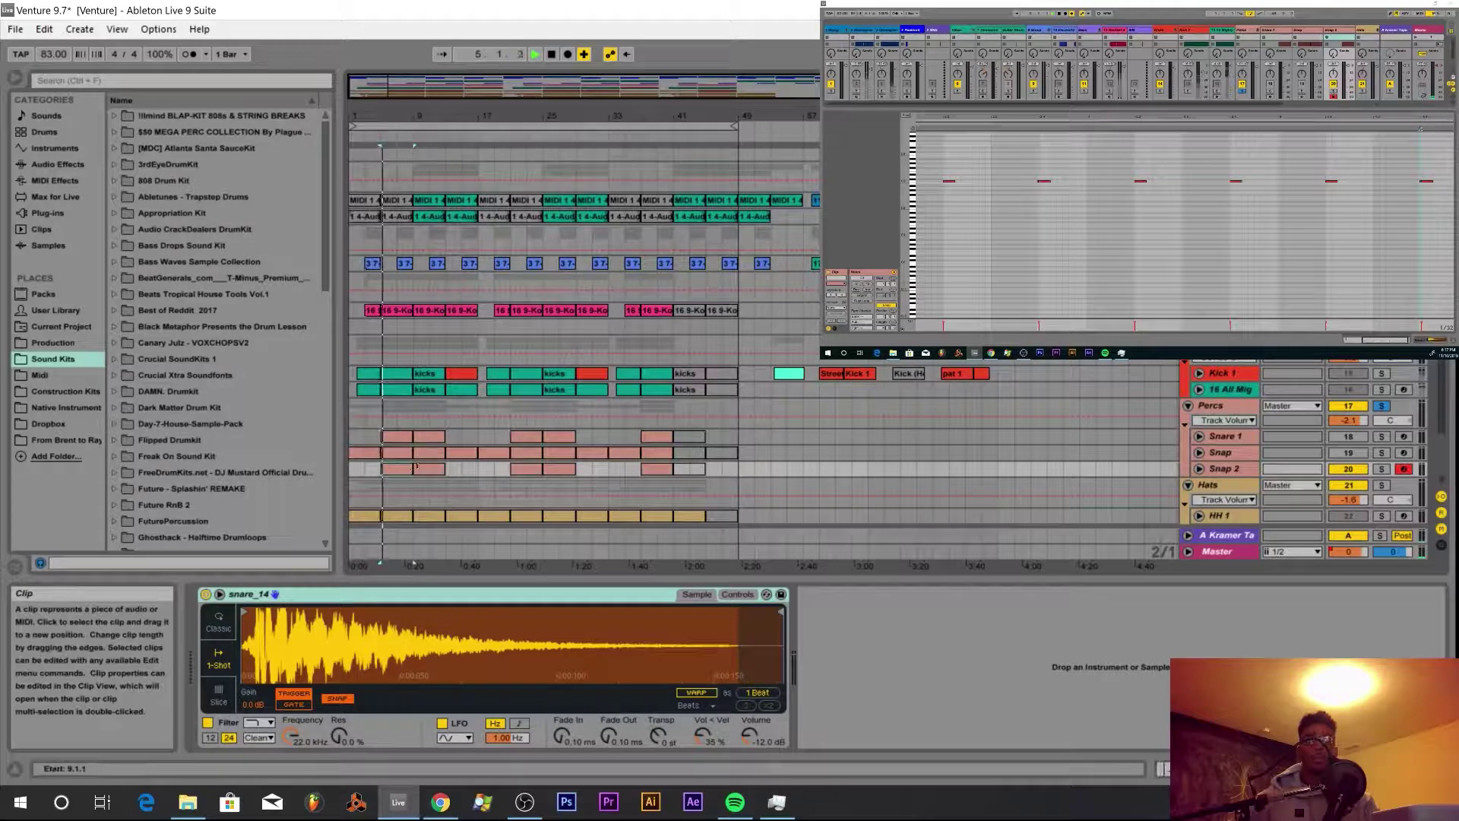
- Audition the Snare 1 track on its own and reactivate the muted snap tracks in the Percs group
left_click(1236, 438)
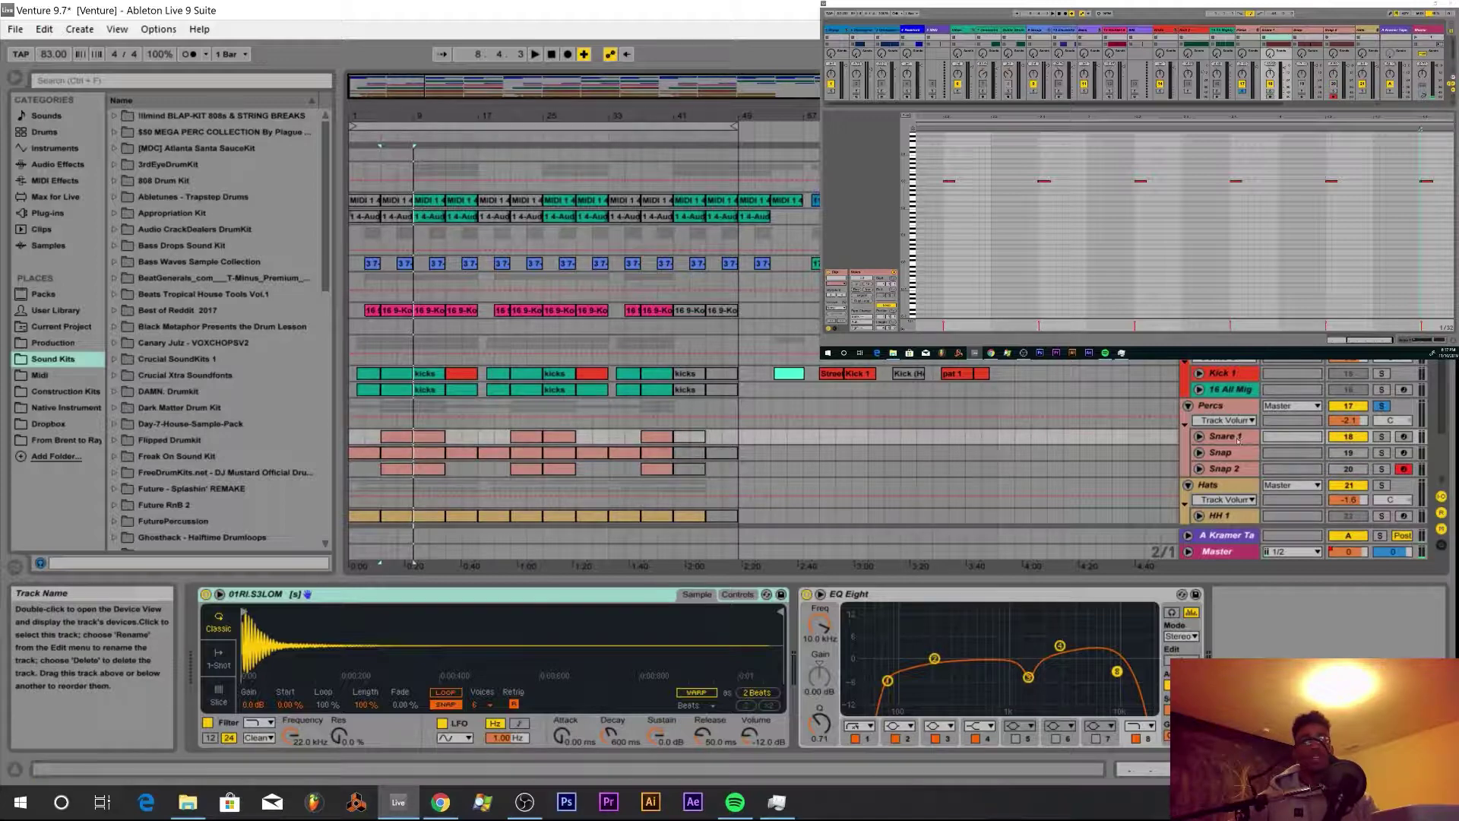
key("space")
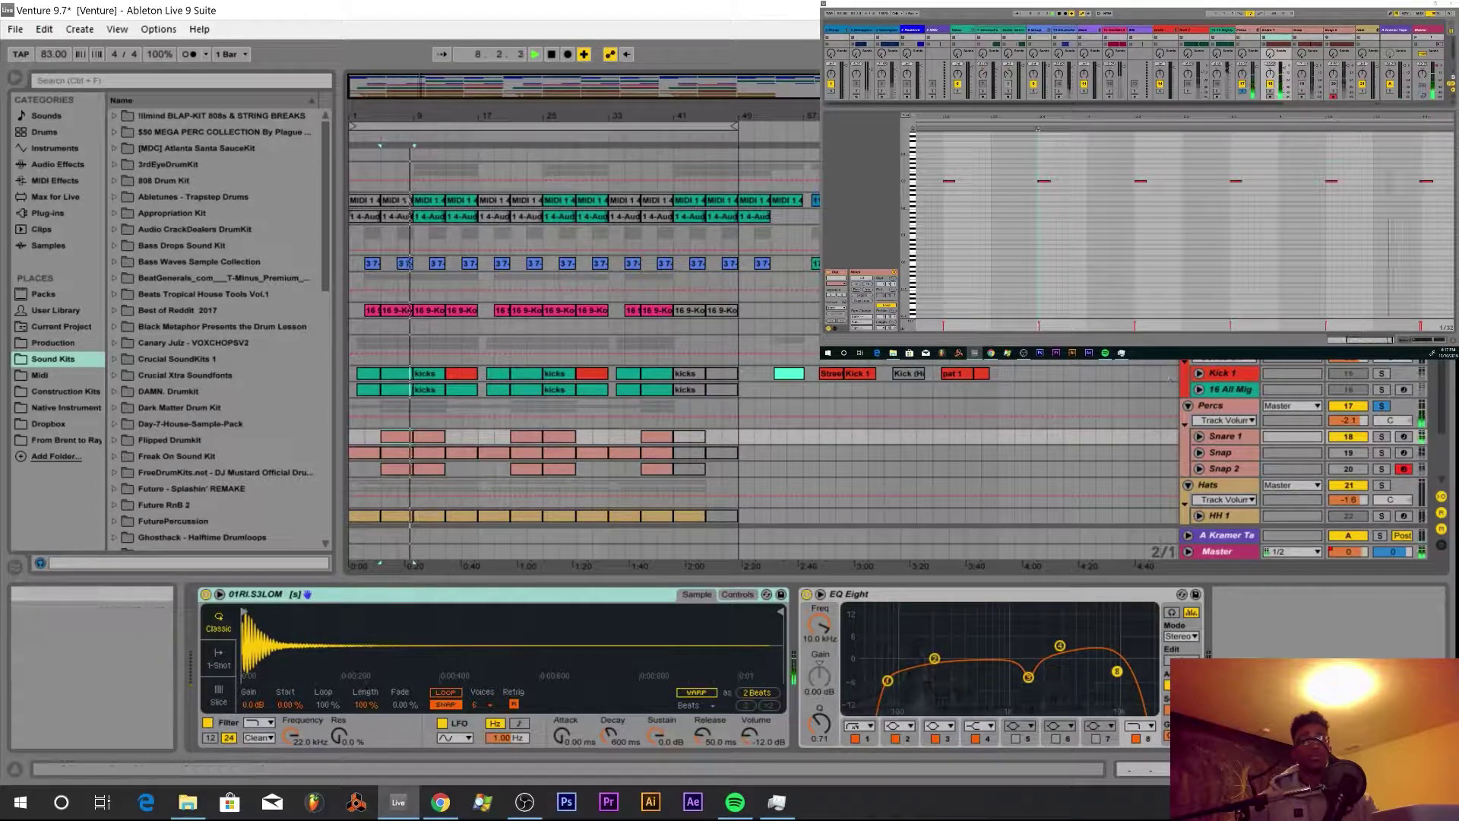
key("space")
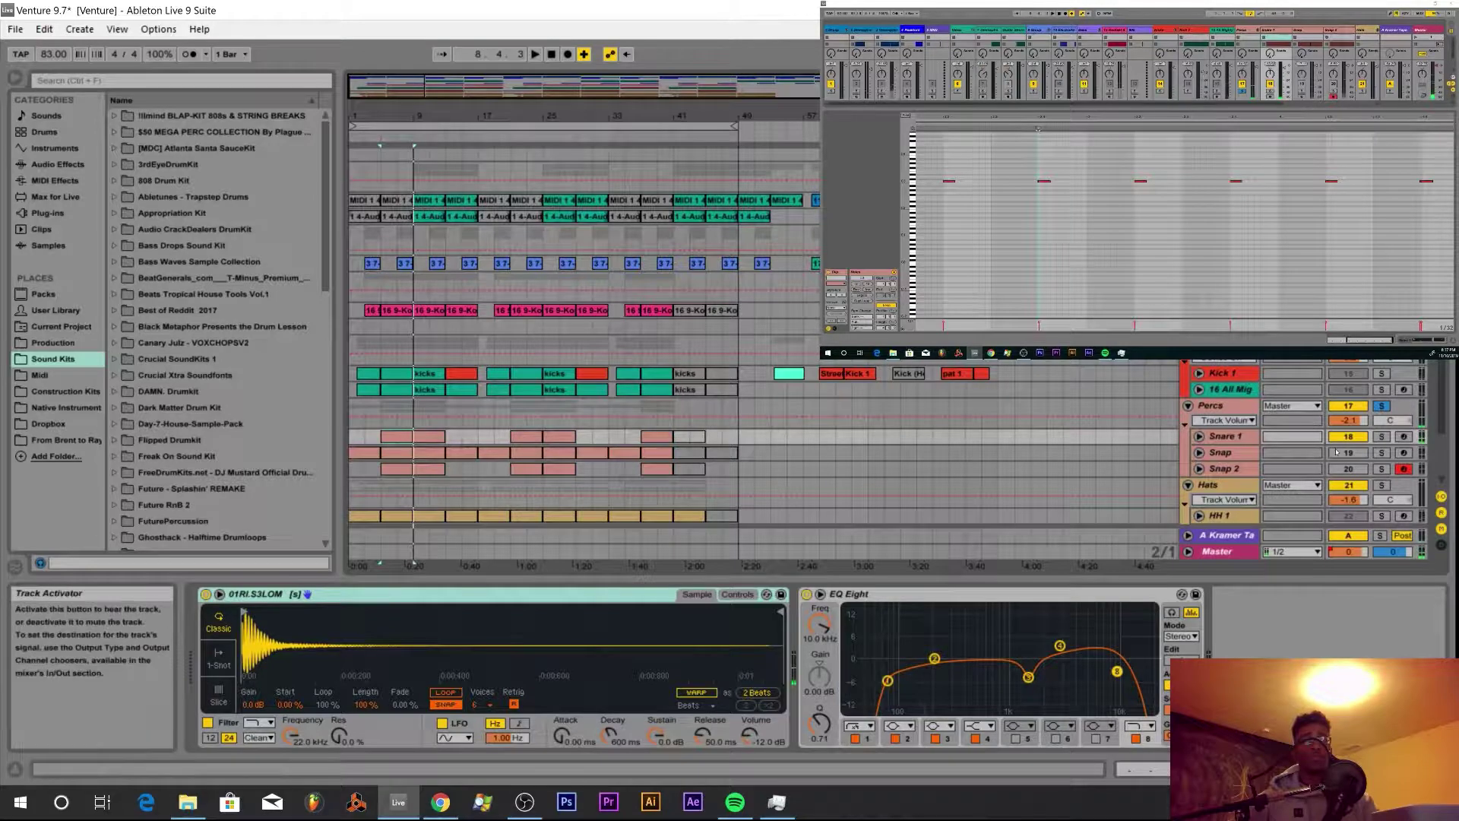
left_click(1348, 469)
left_click(1348, 469)
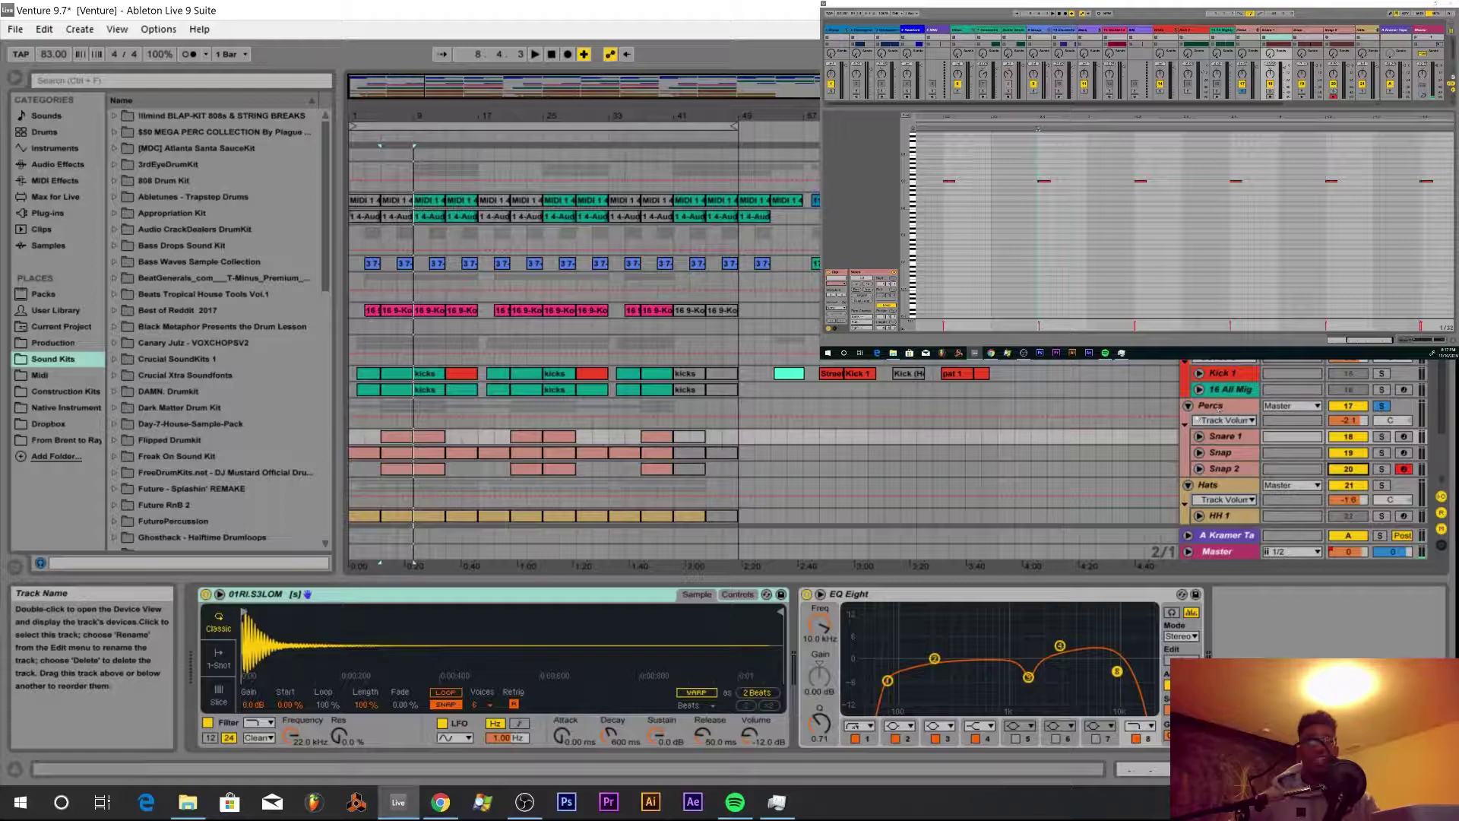
- Collapse the Percs group and solo the Hats group, selecting its HH 1 track
left_click(1186, 407)
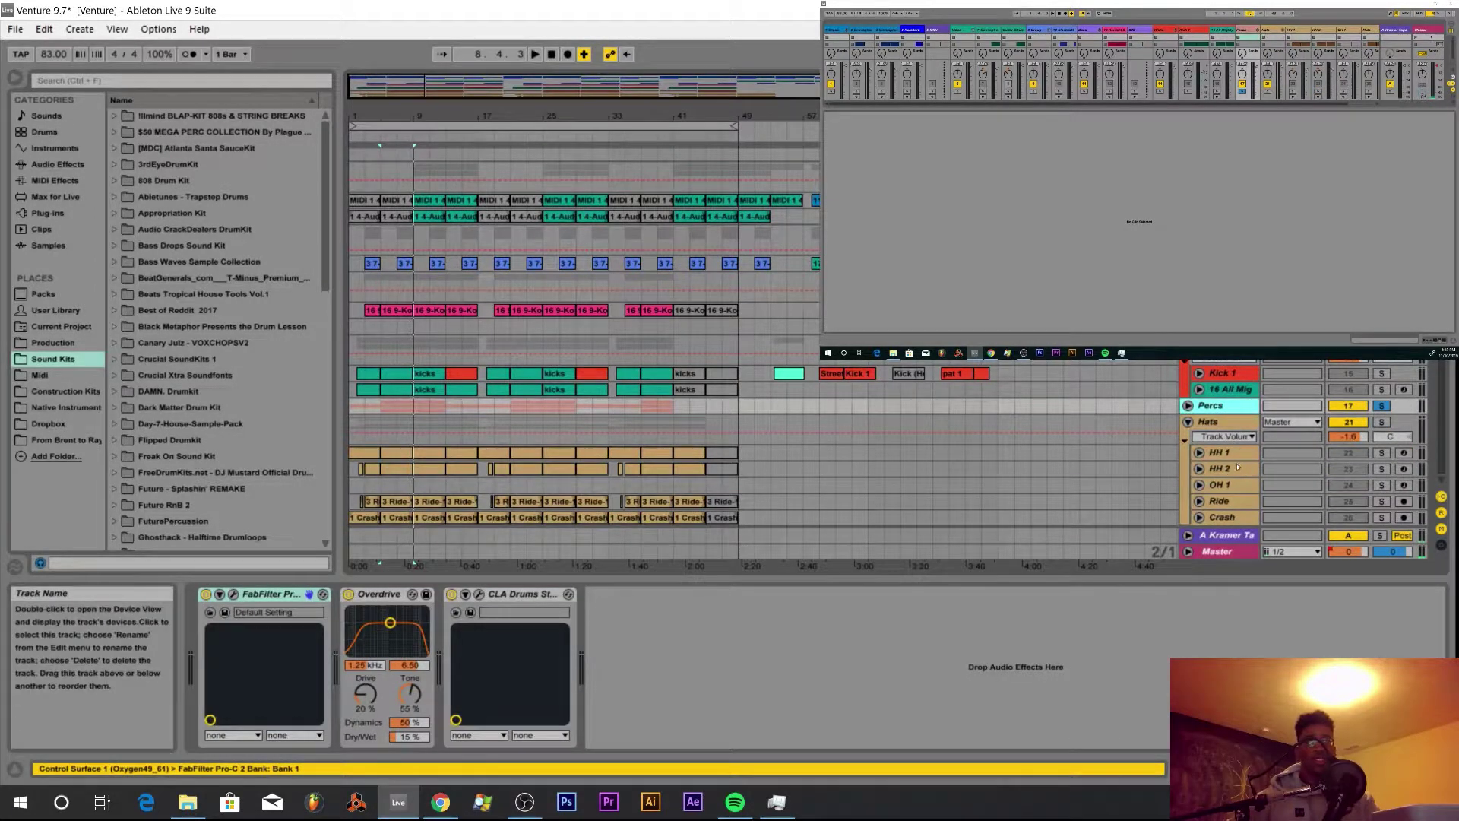
left_click(1380, 423)
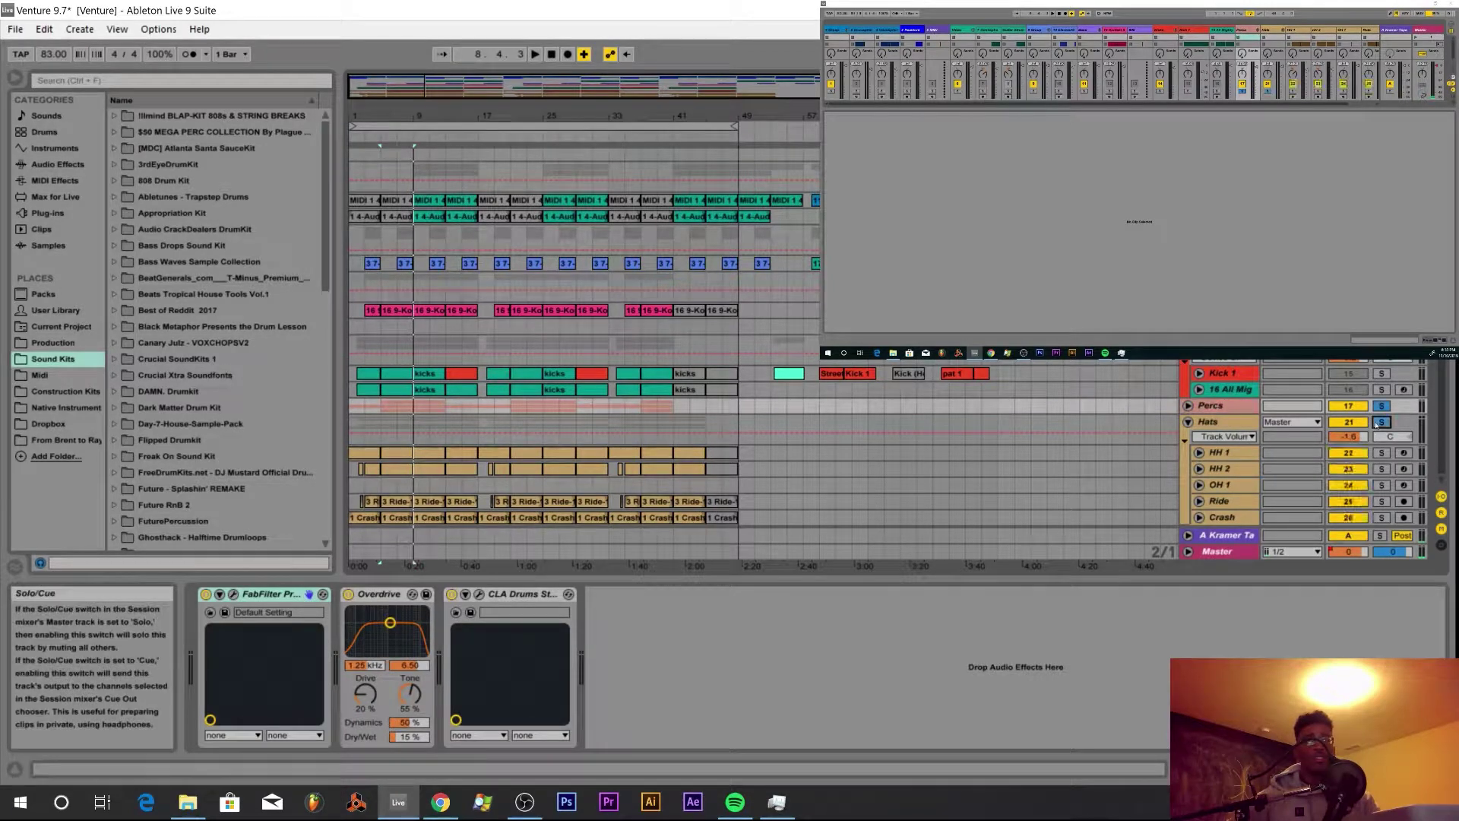
left_click(1229, 456)
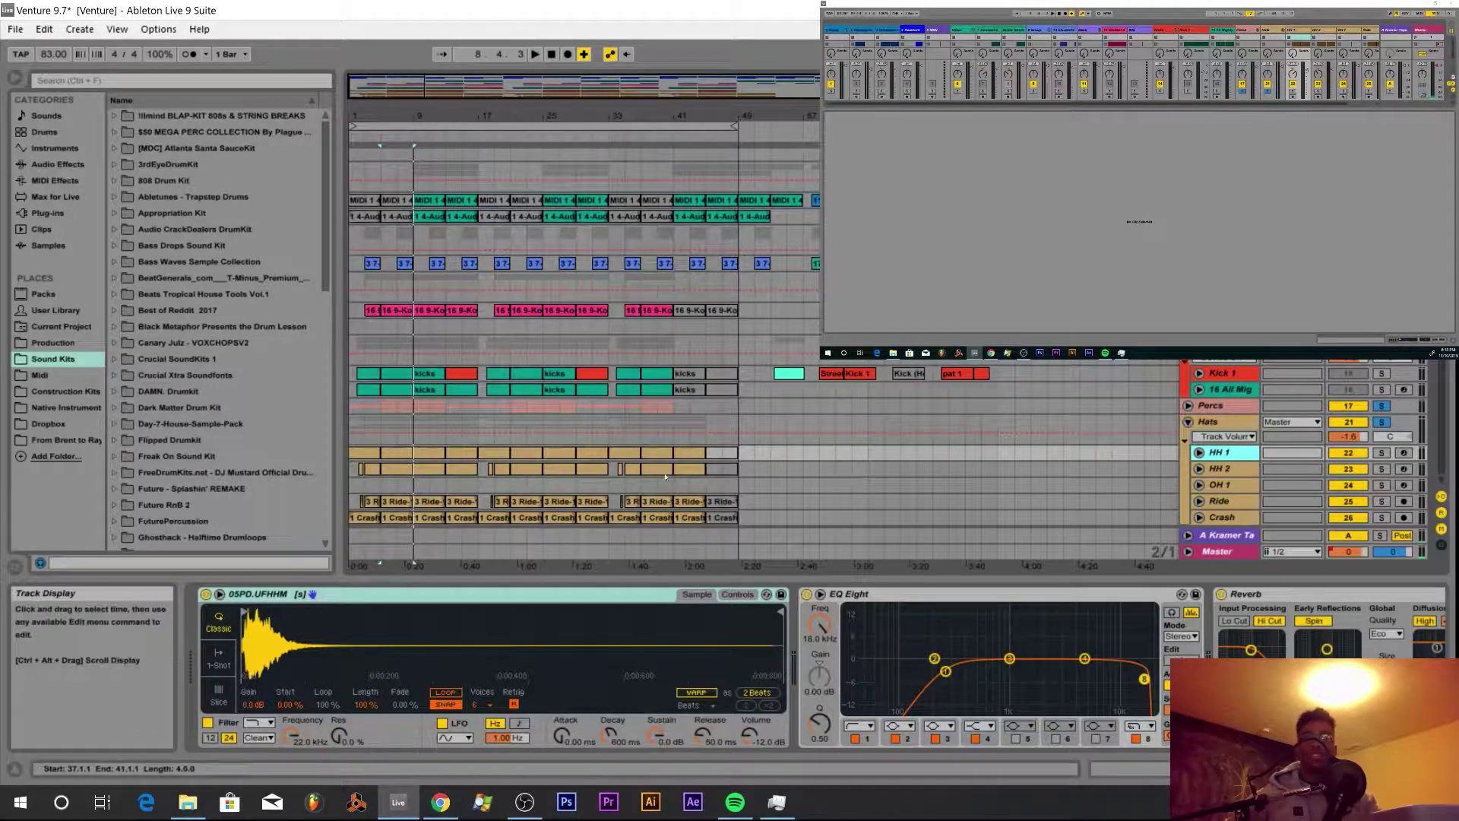
- Isolate HH 2 by deactivating the other hats tracks and play its hi-hat pattern from bar 5
left_click(363, 454)
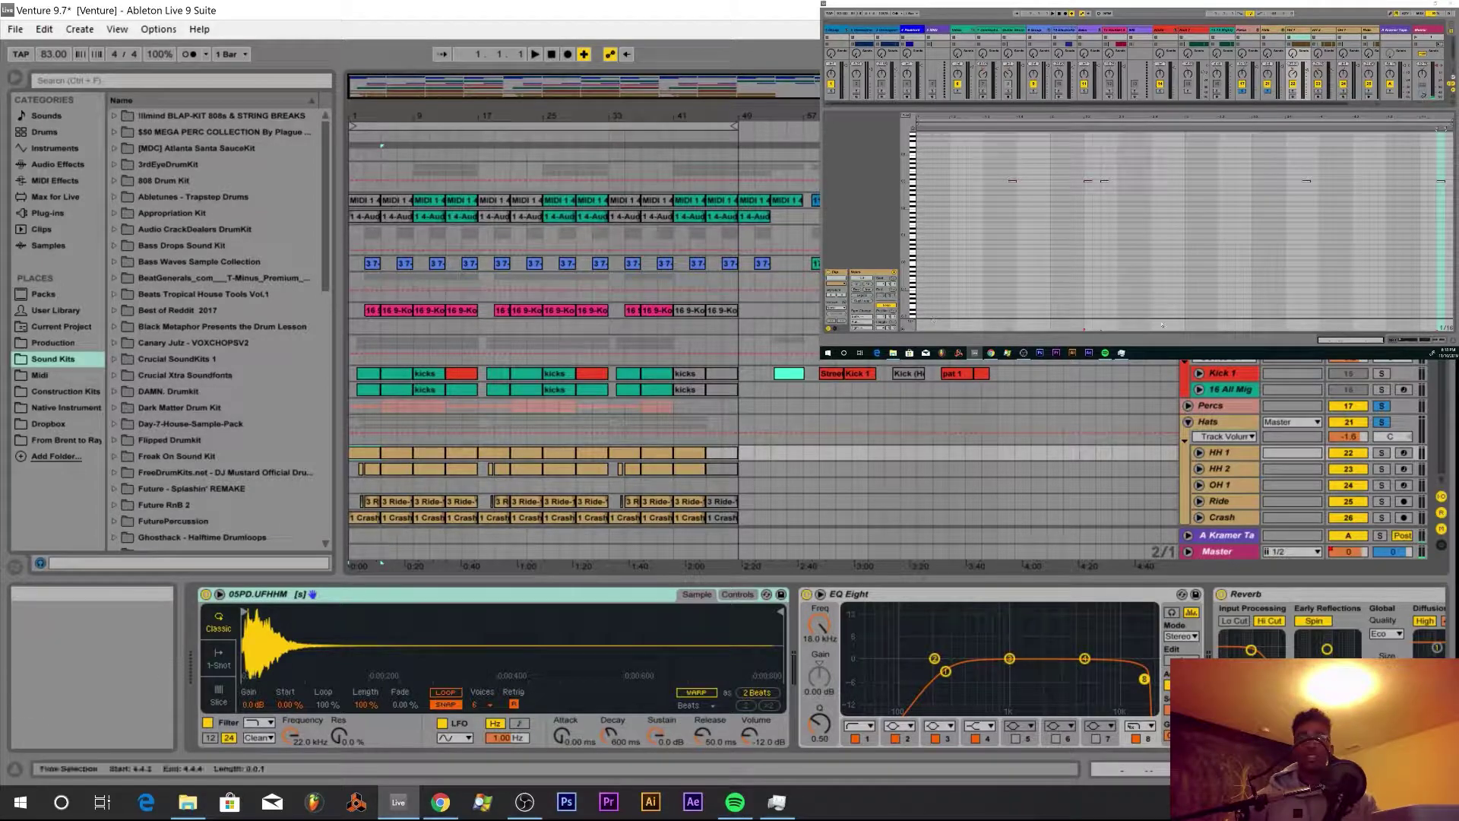
left_click(390, 470)
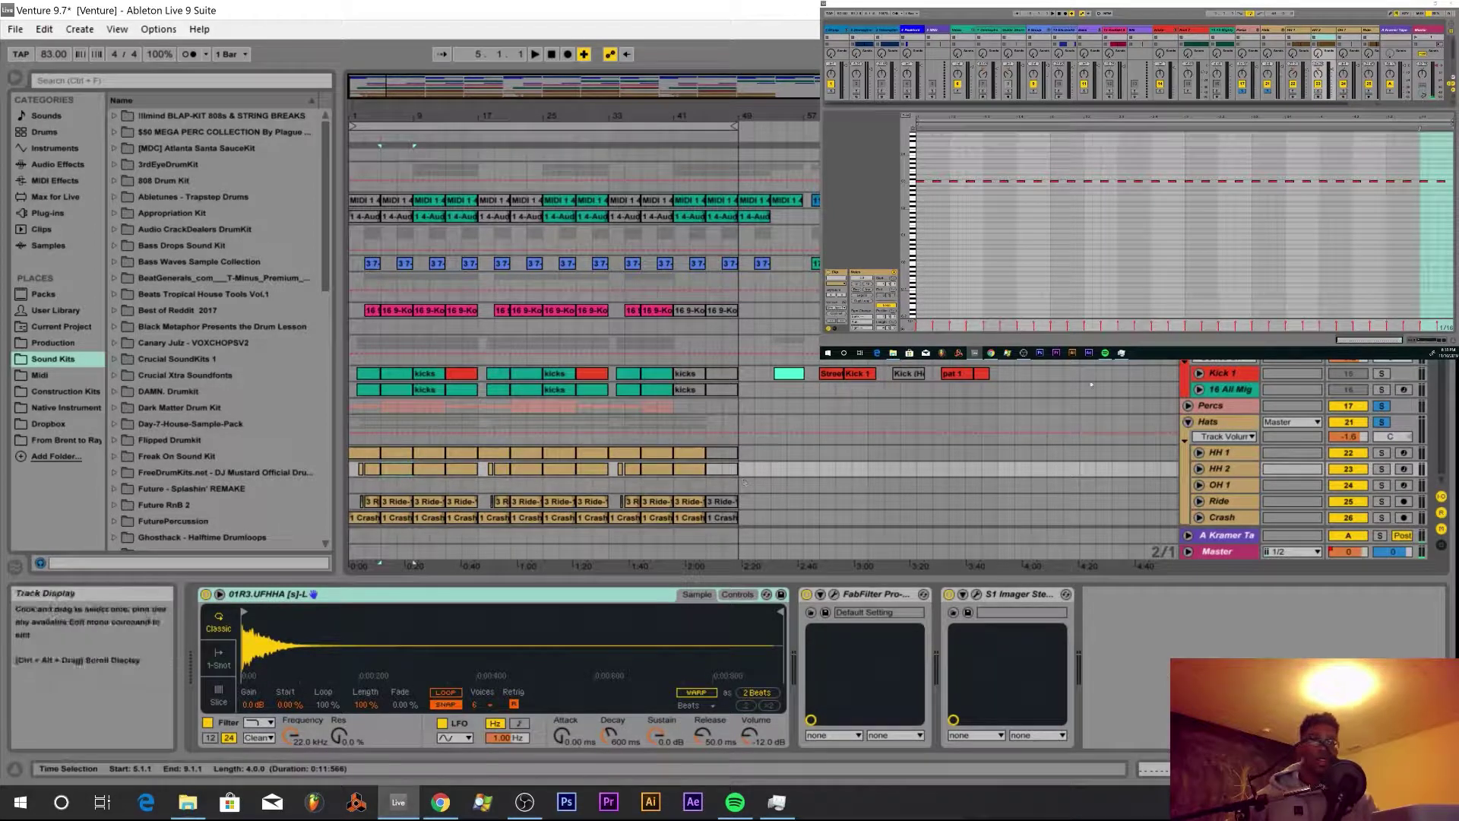
left_click(1358, 489)
left_click(1349, 501)
left_click(1349, 517)
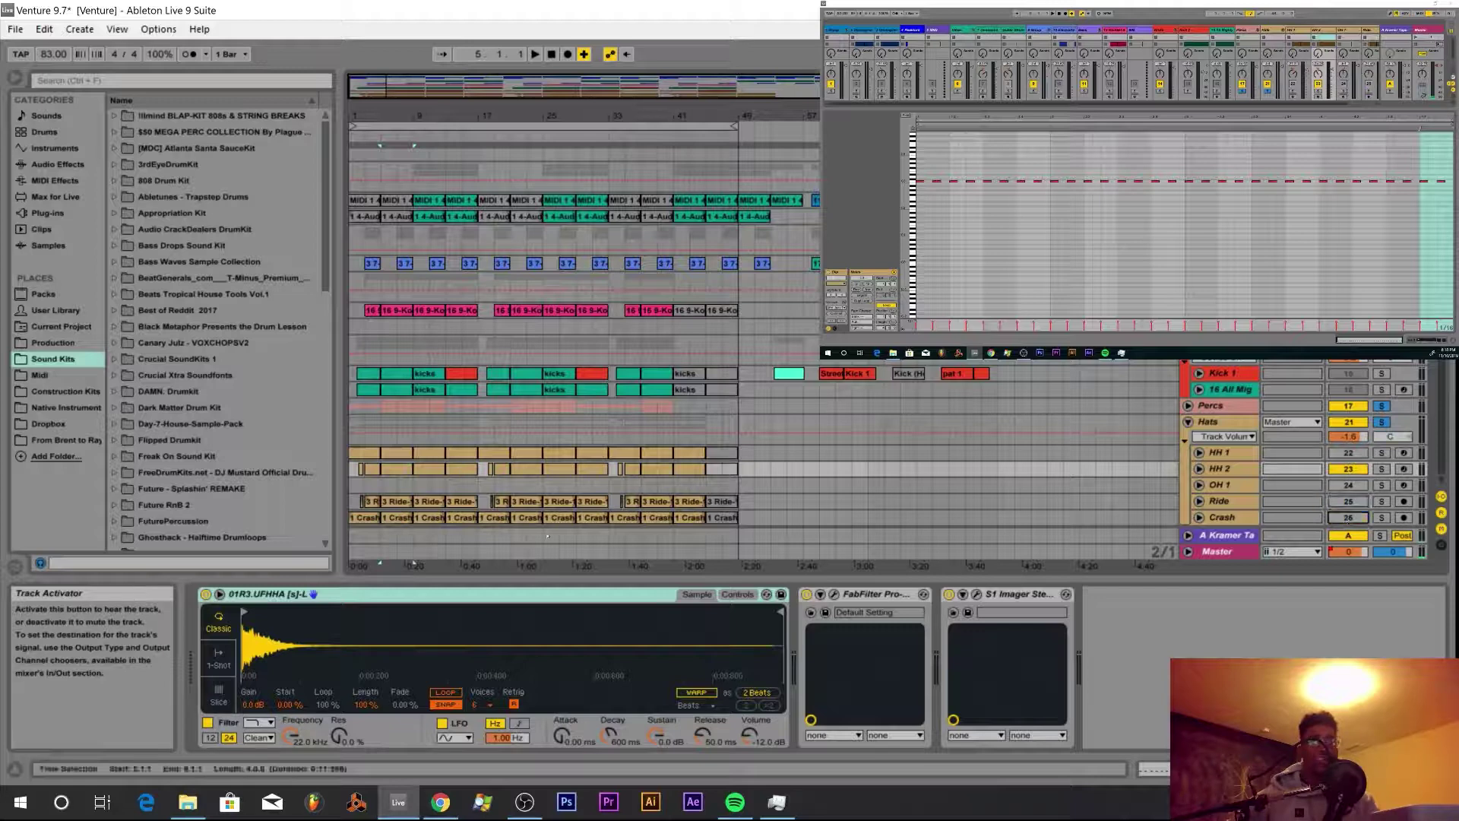
key("space")
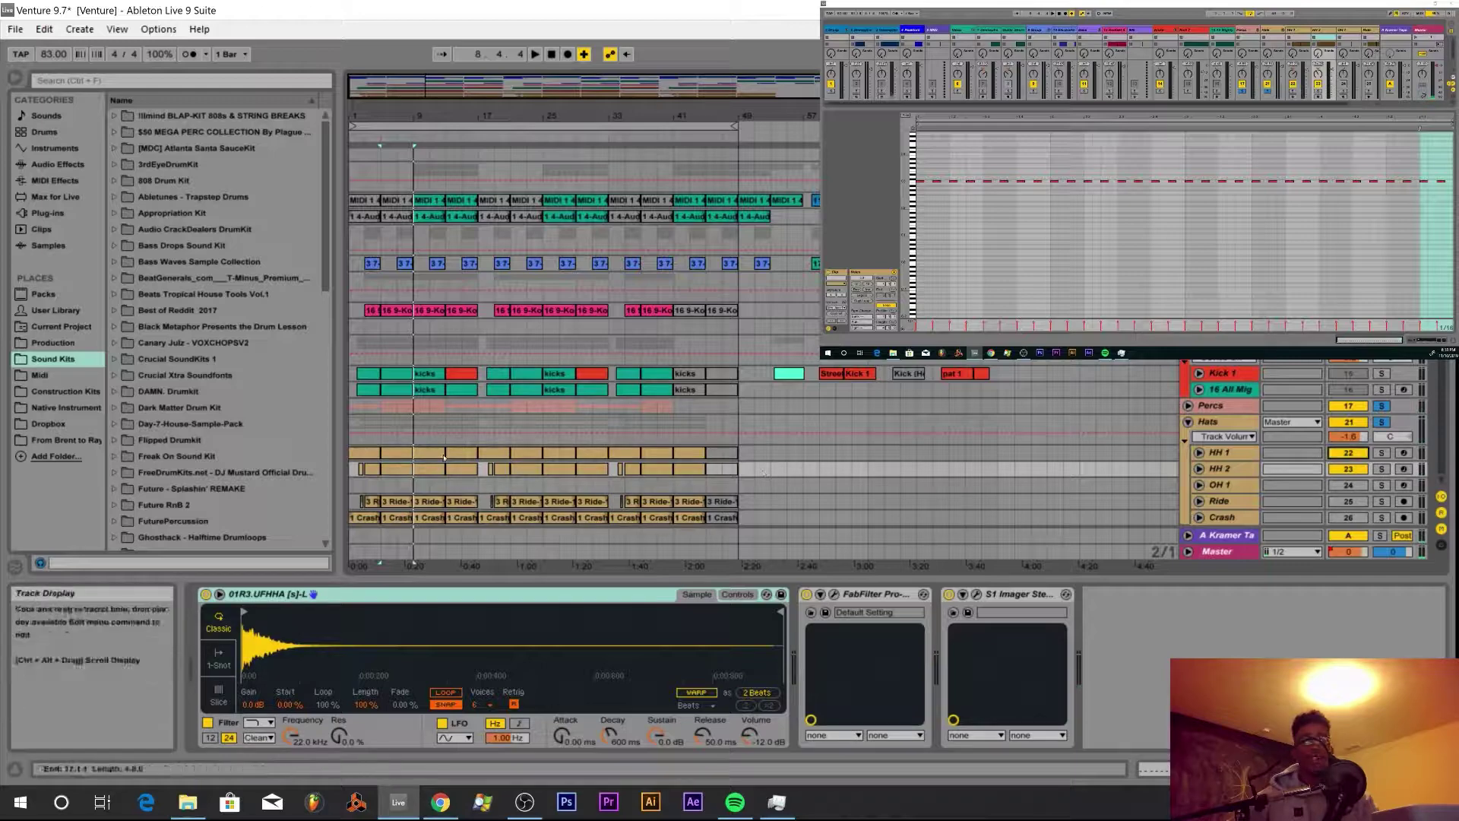
- Open the HH 1 clip at bar 5 and play it together with HH 2 through bar 9
left_click(396, 453)
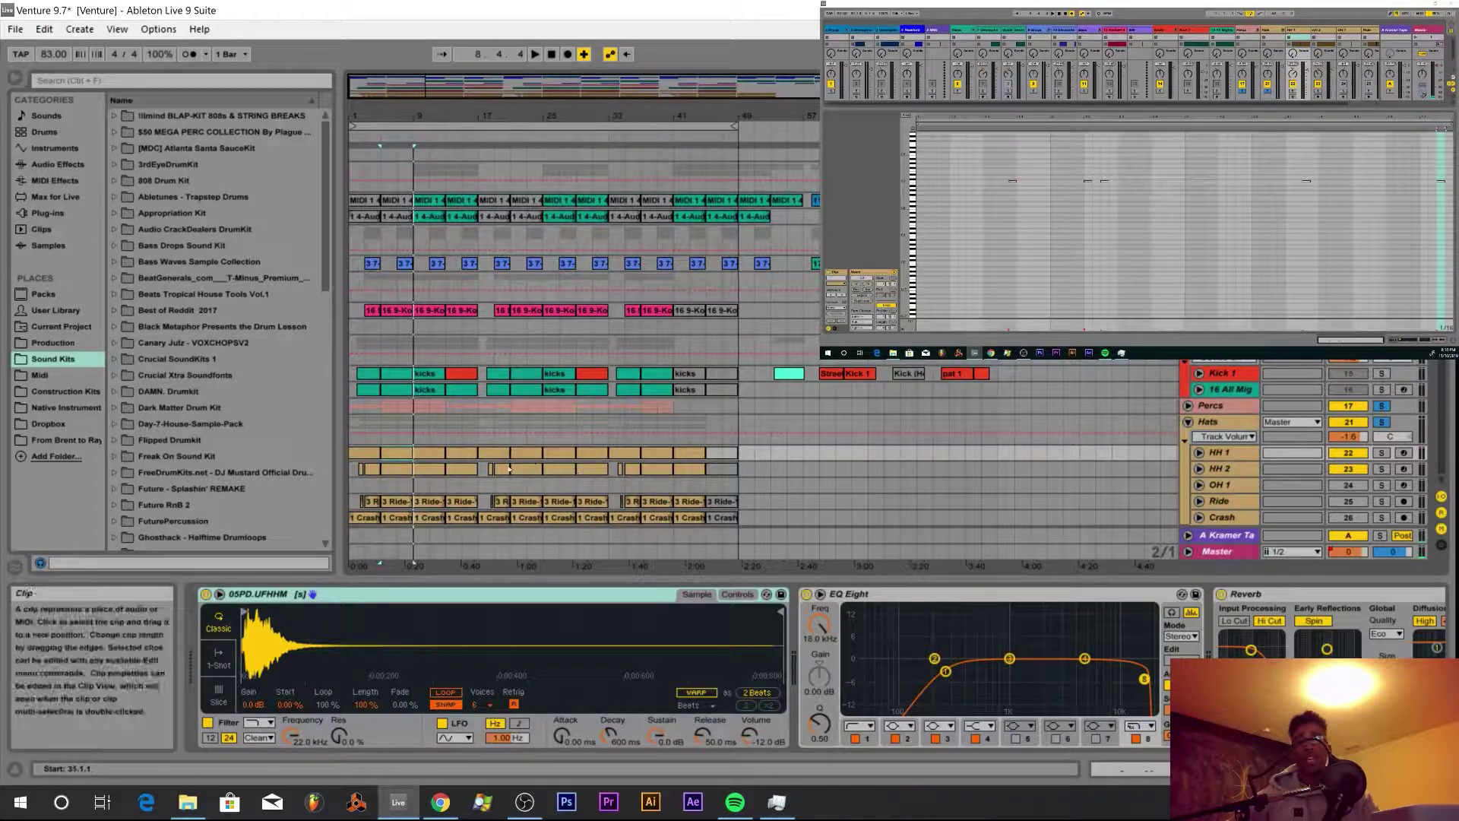
left_click(403, 453)
key("space")
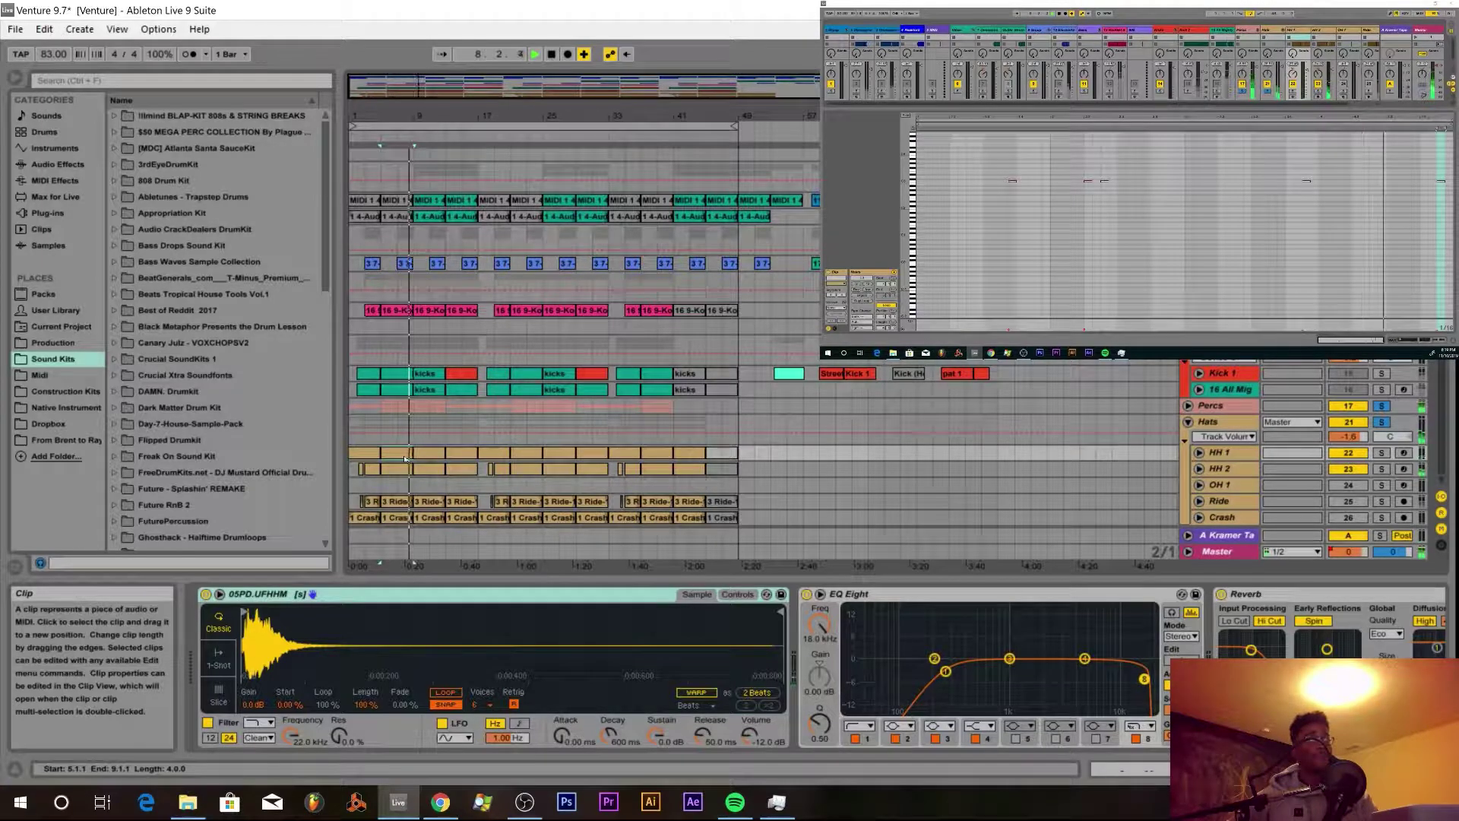
key("space")
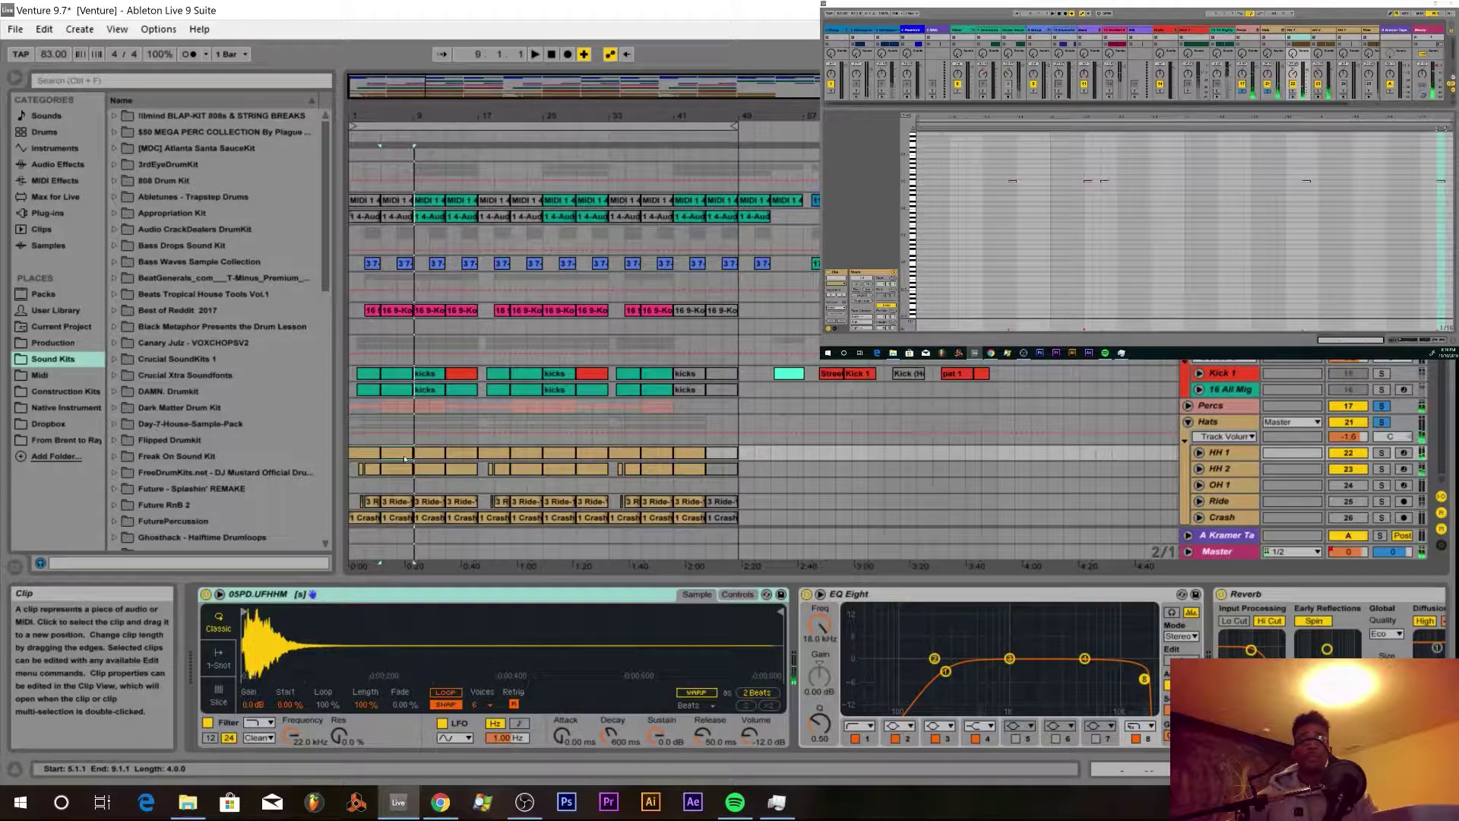
- Activate the Ride track, open its clip at bar 5 and play it along with the hi-hats
left_click(1229, 502)
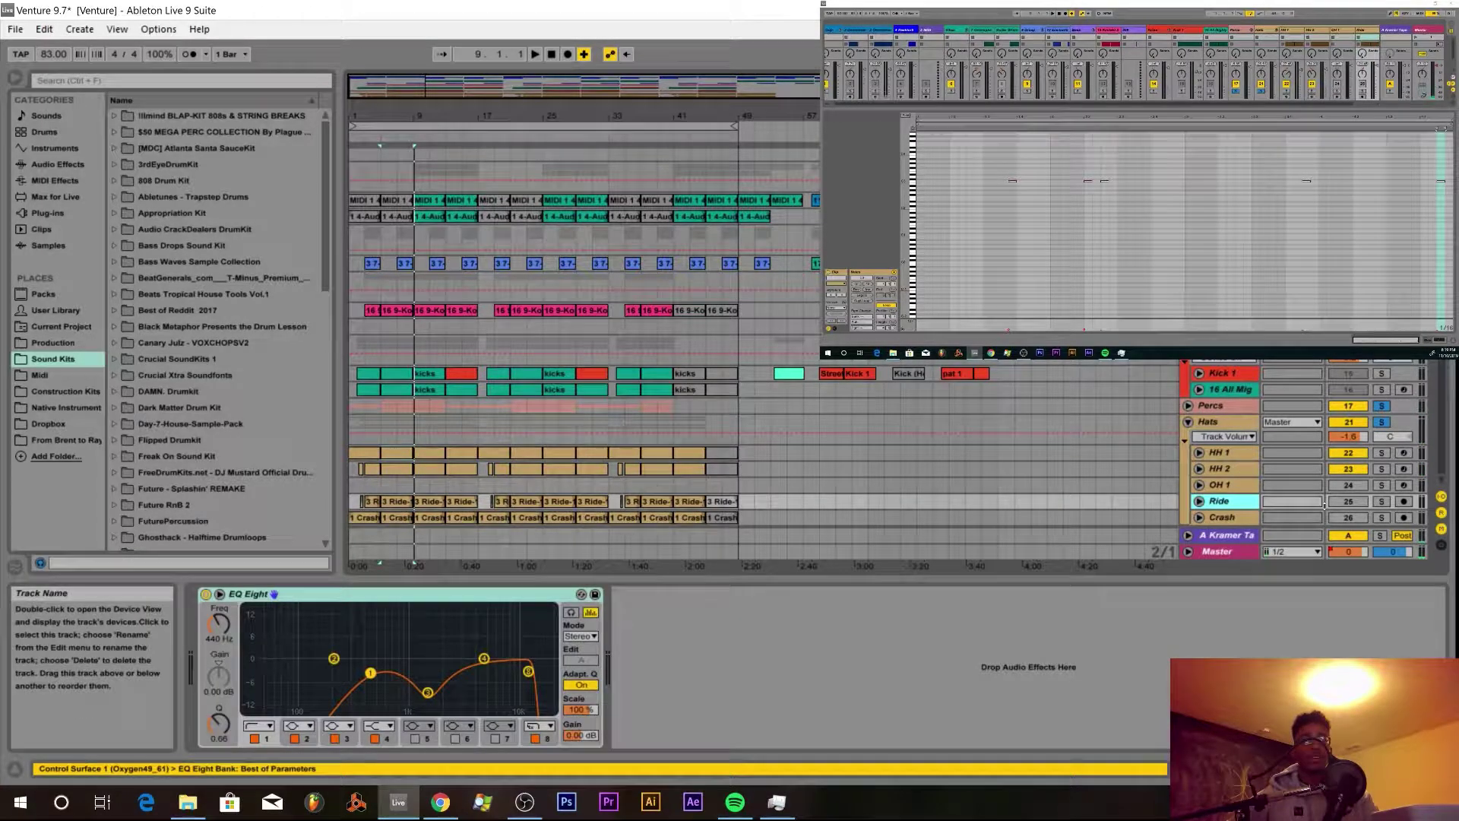
left_click(1346, 502)
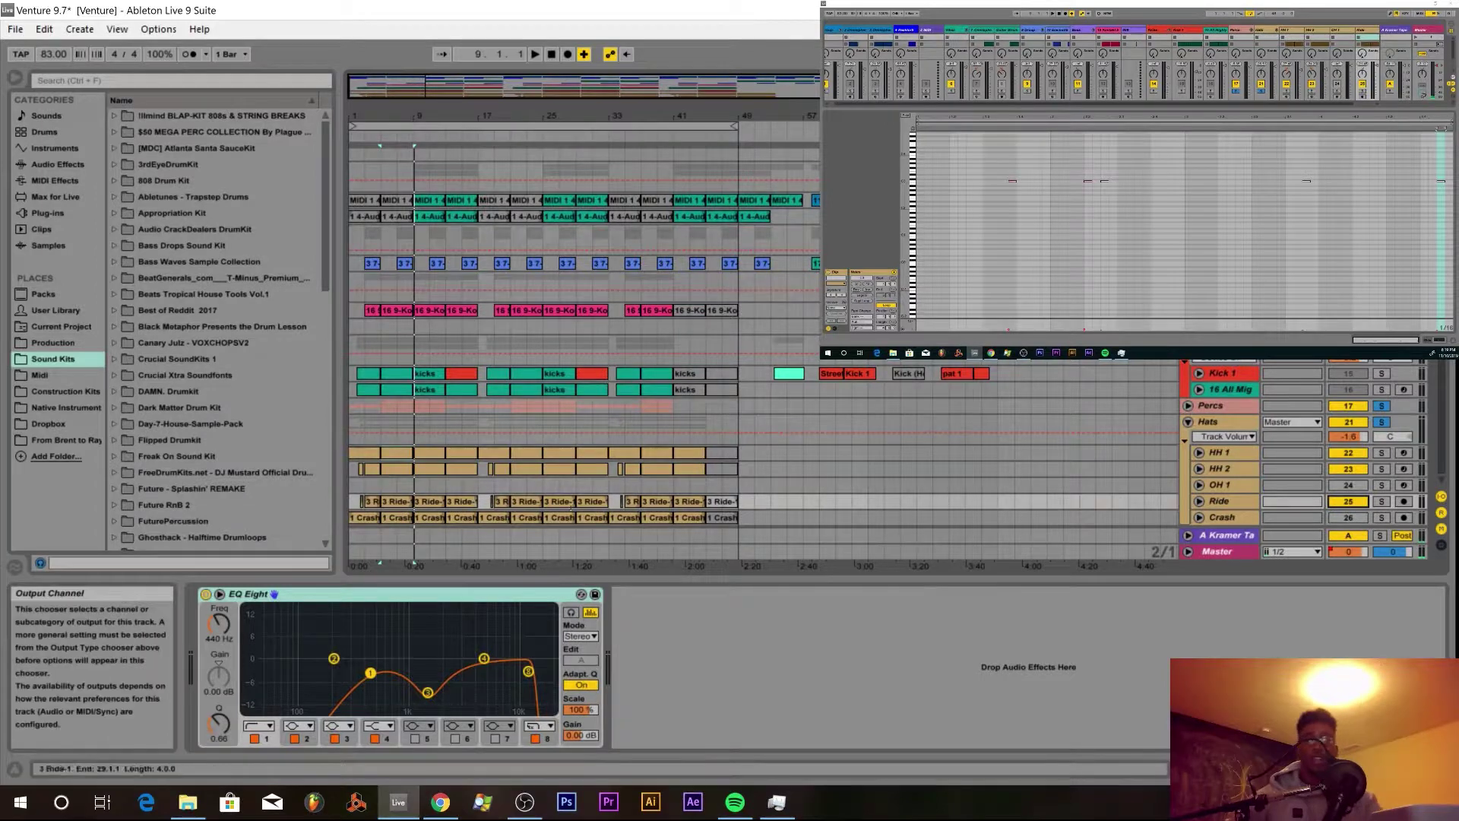
left_click(411, 503)
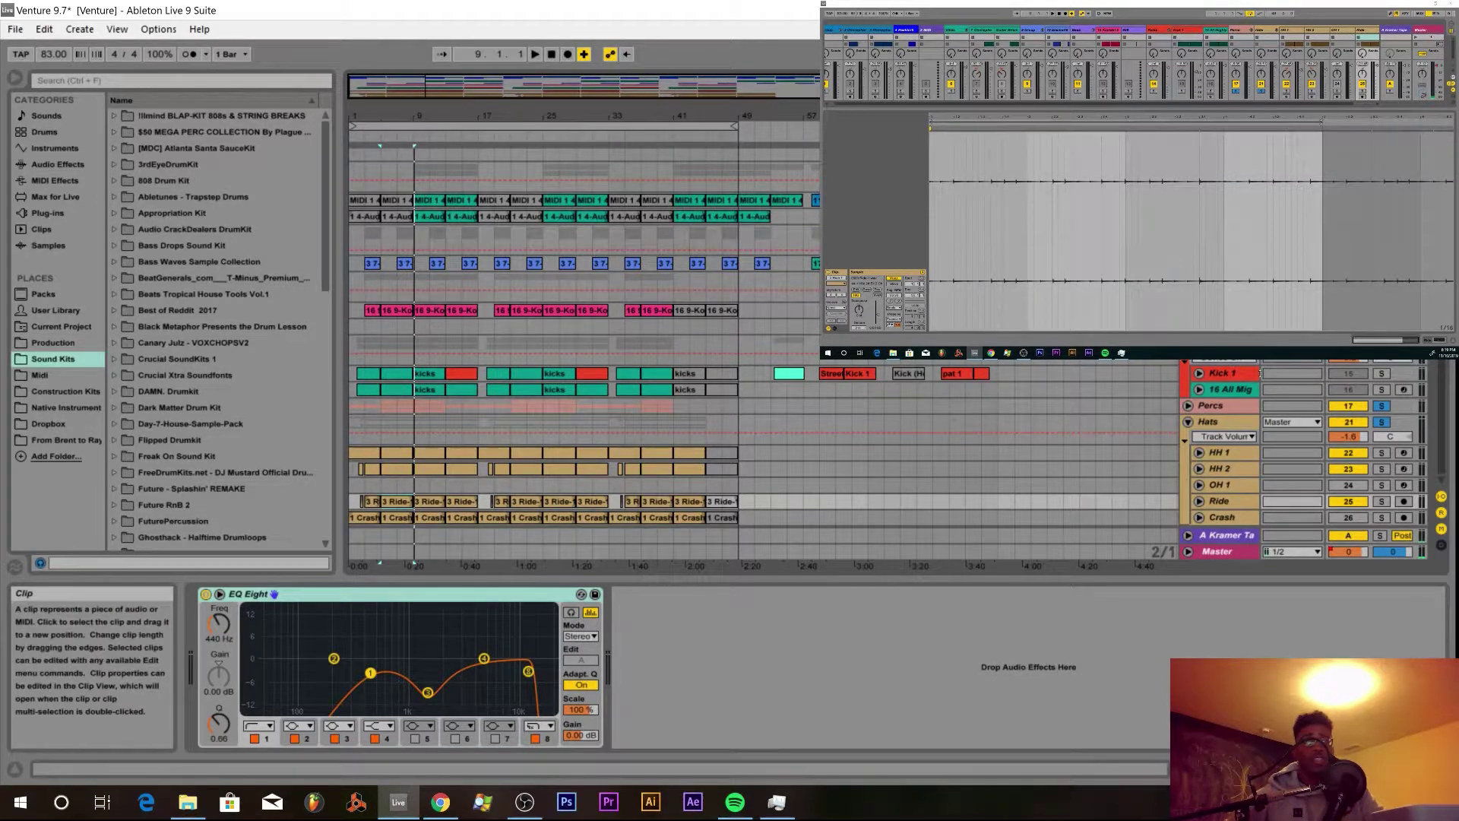
key("space")
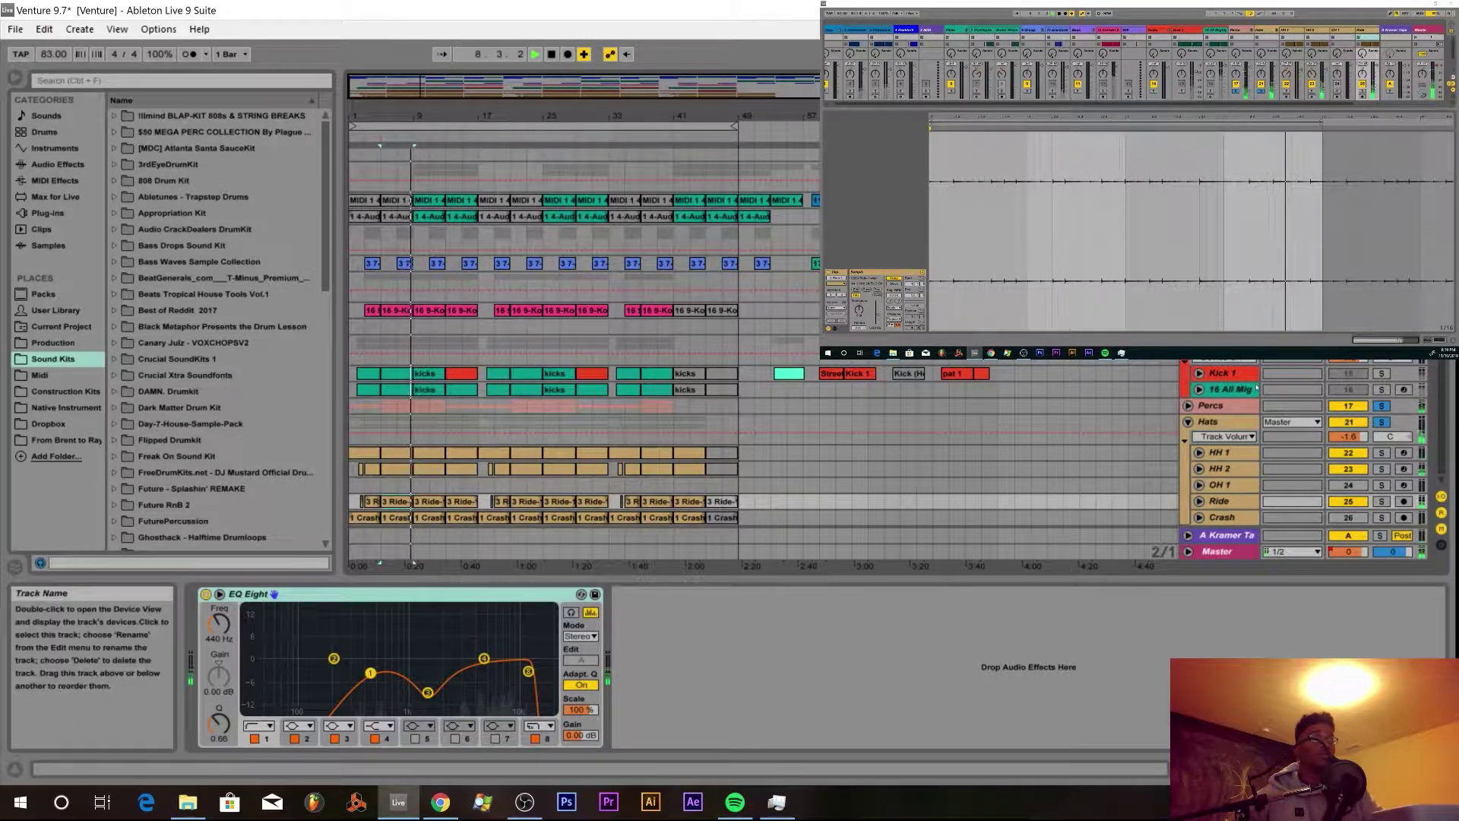
key("space")
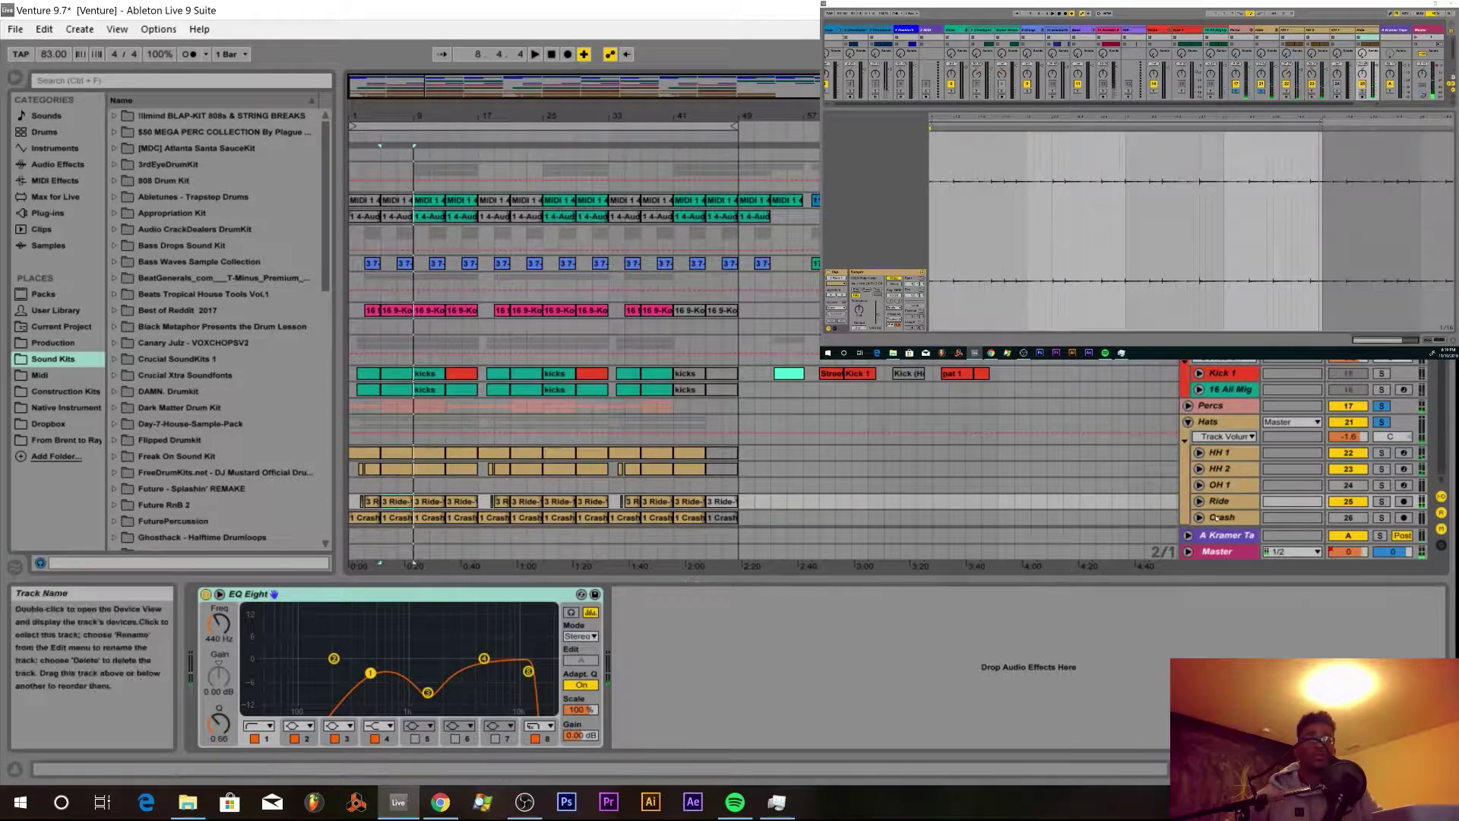
- Activate the Crash track, open its clip at bar 5 and play it with the other hats
left_click(1223, 518)
left_click(399, 523)
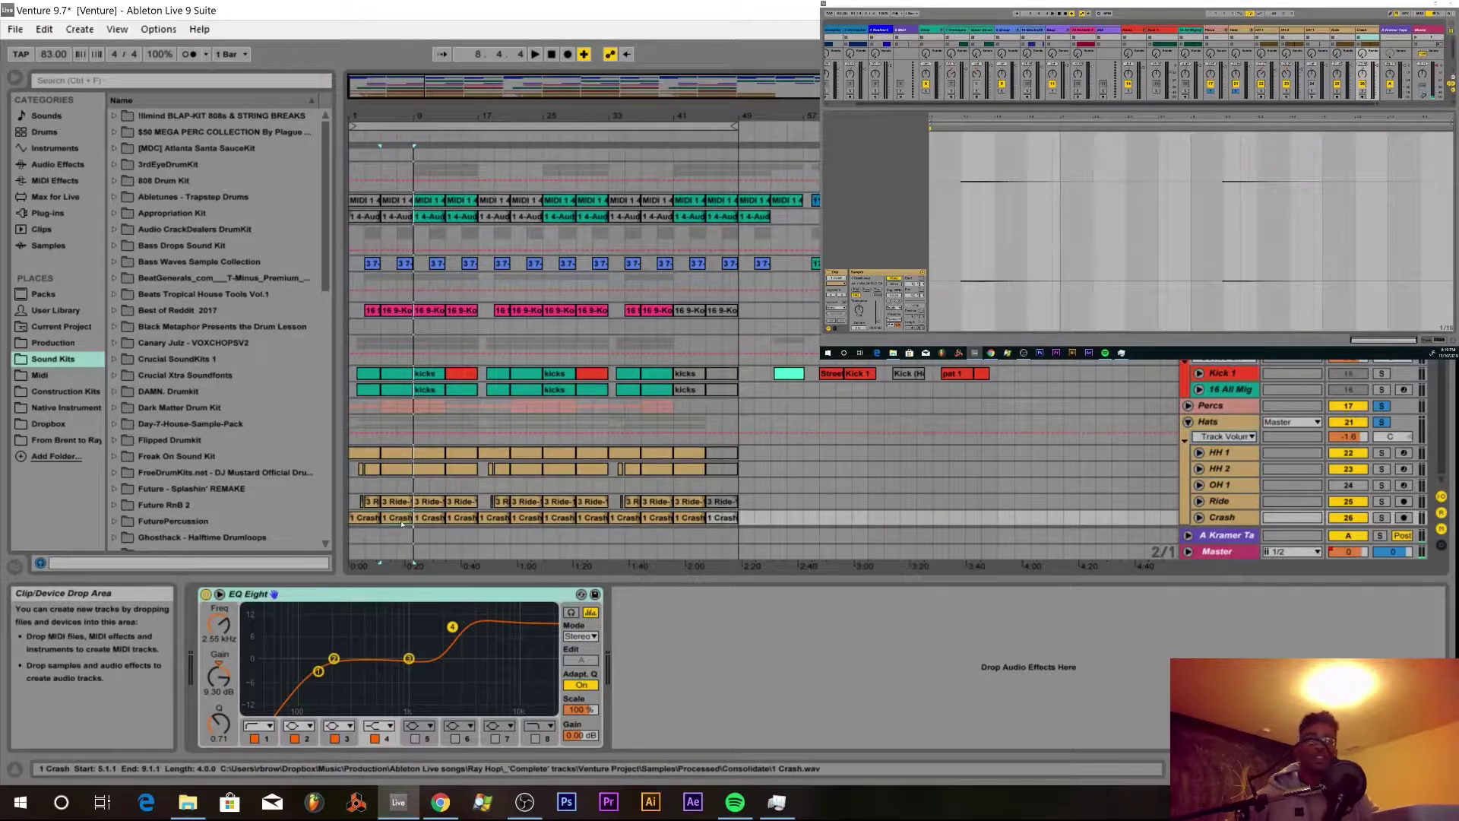
key("space")
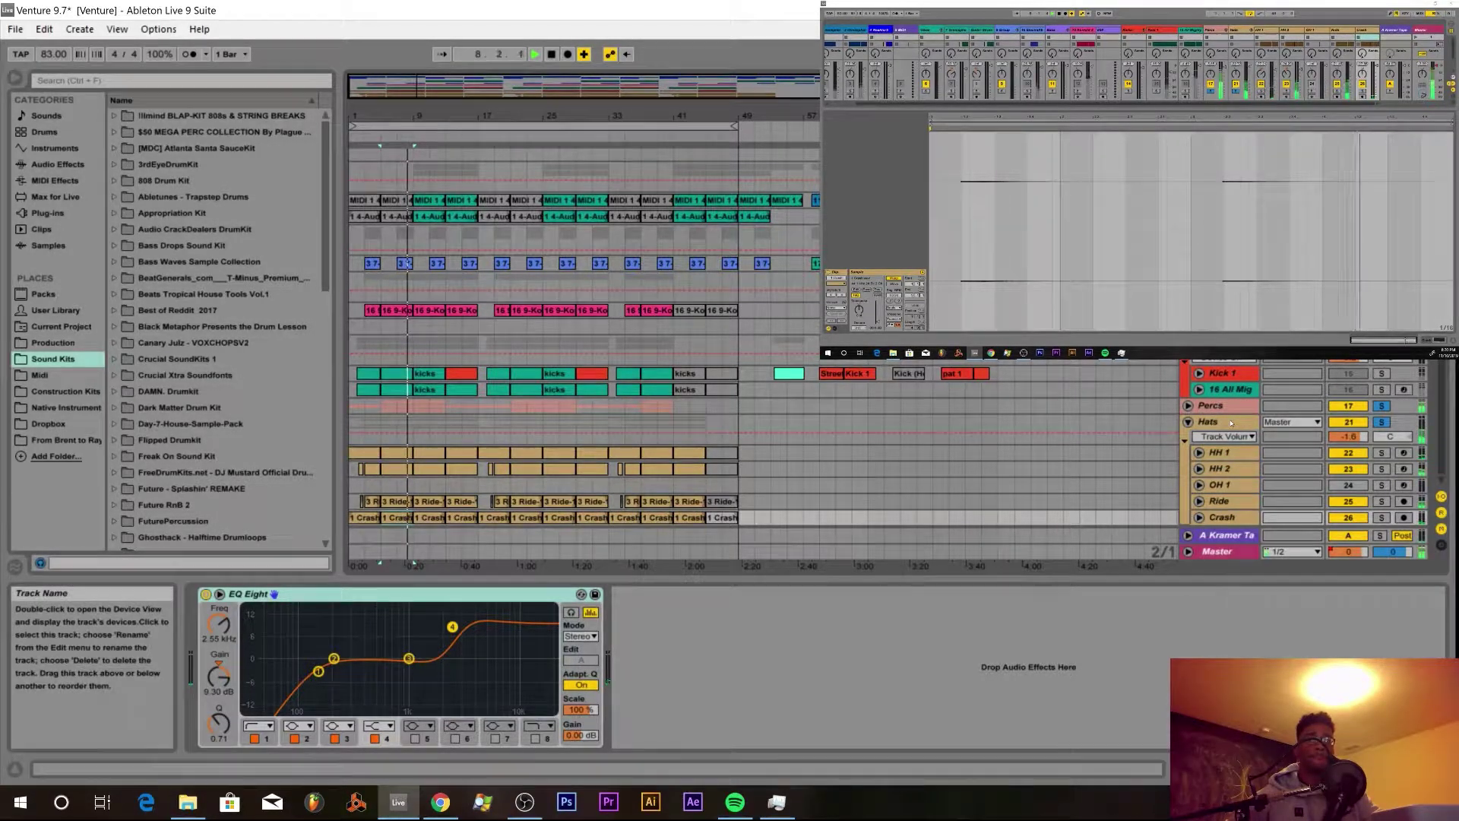
key("space")
- Collapse the Hats group and inspect the devices on the Kicks group and its two kick tracks
left_click(1188, 422)
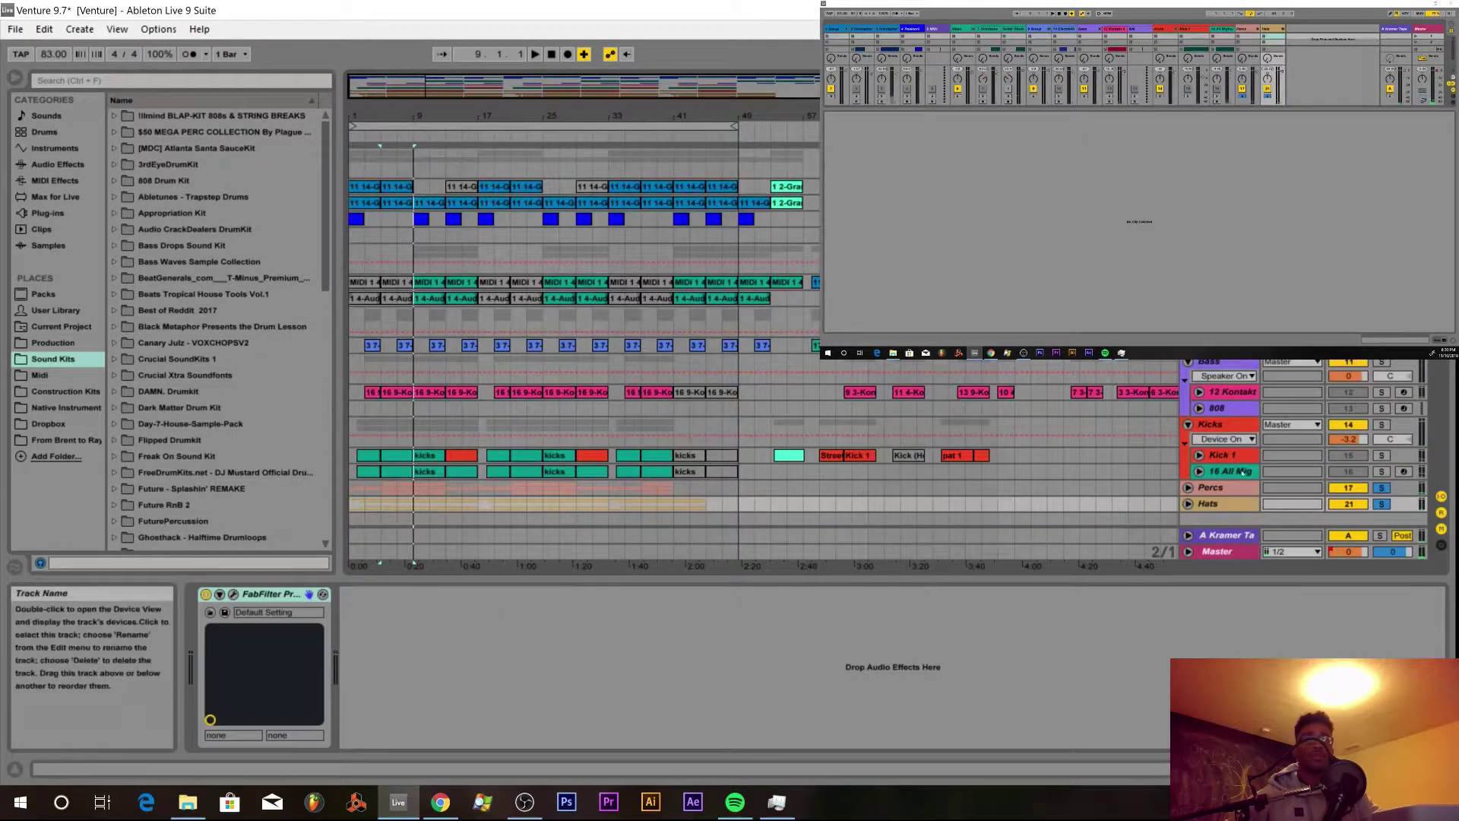
left_click(1225, 426)
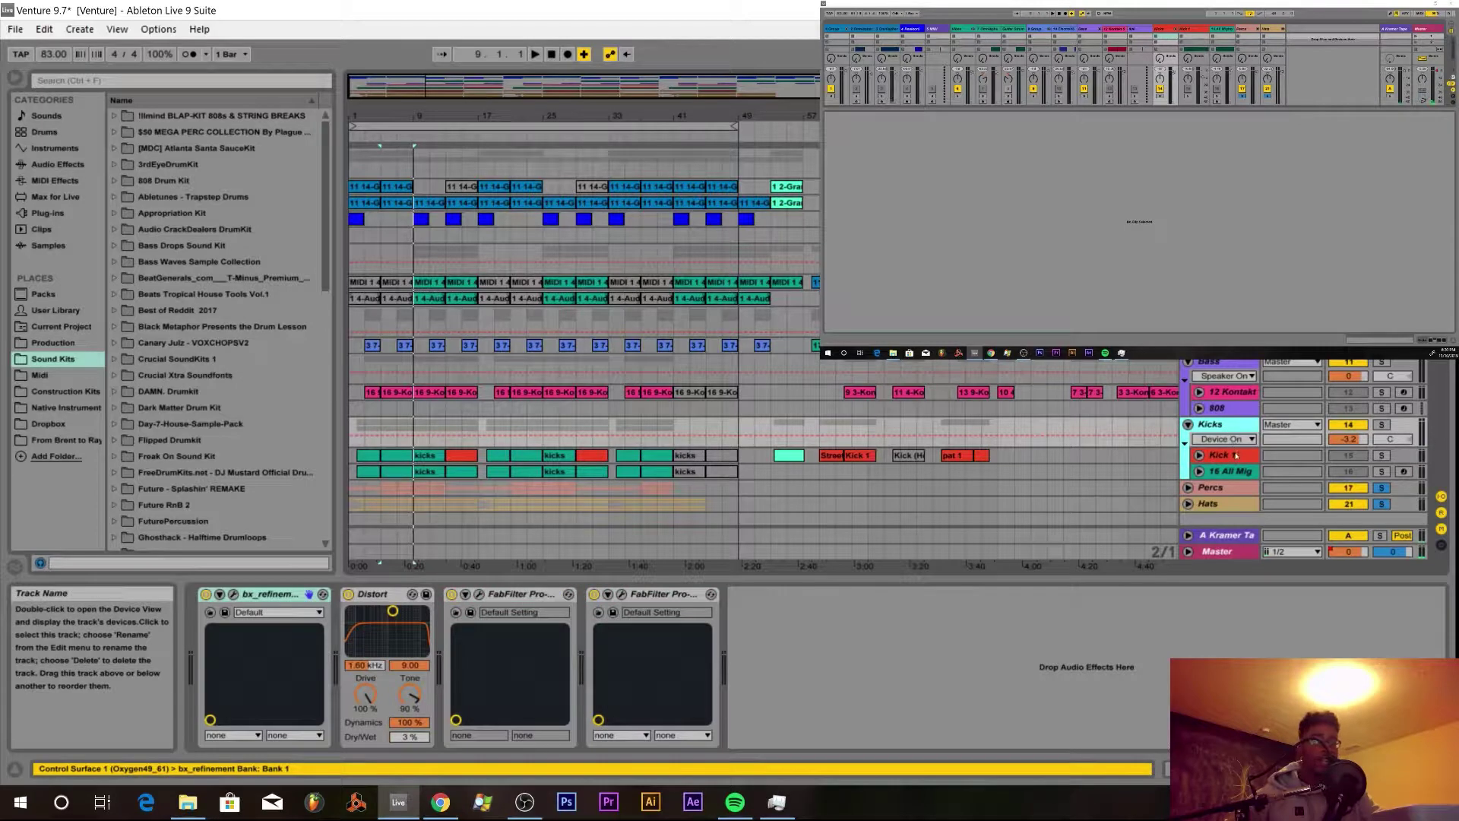
left_click(1239, 471)
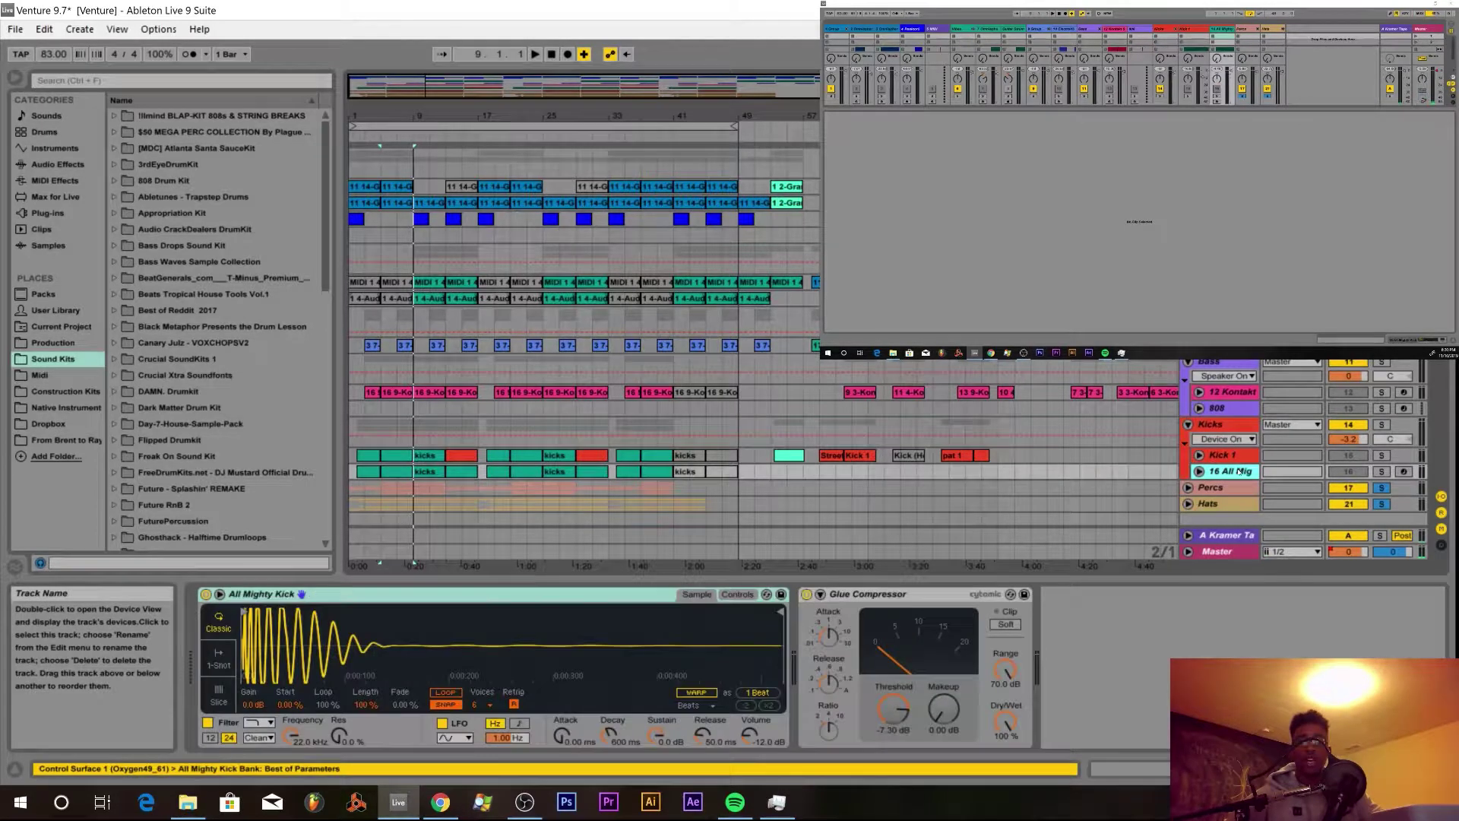
left_click(1238, 456)
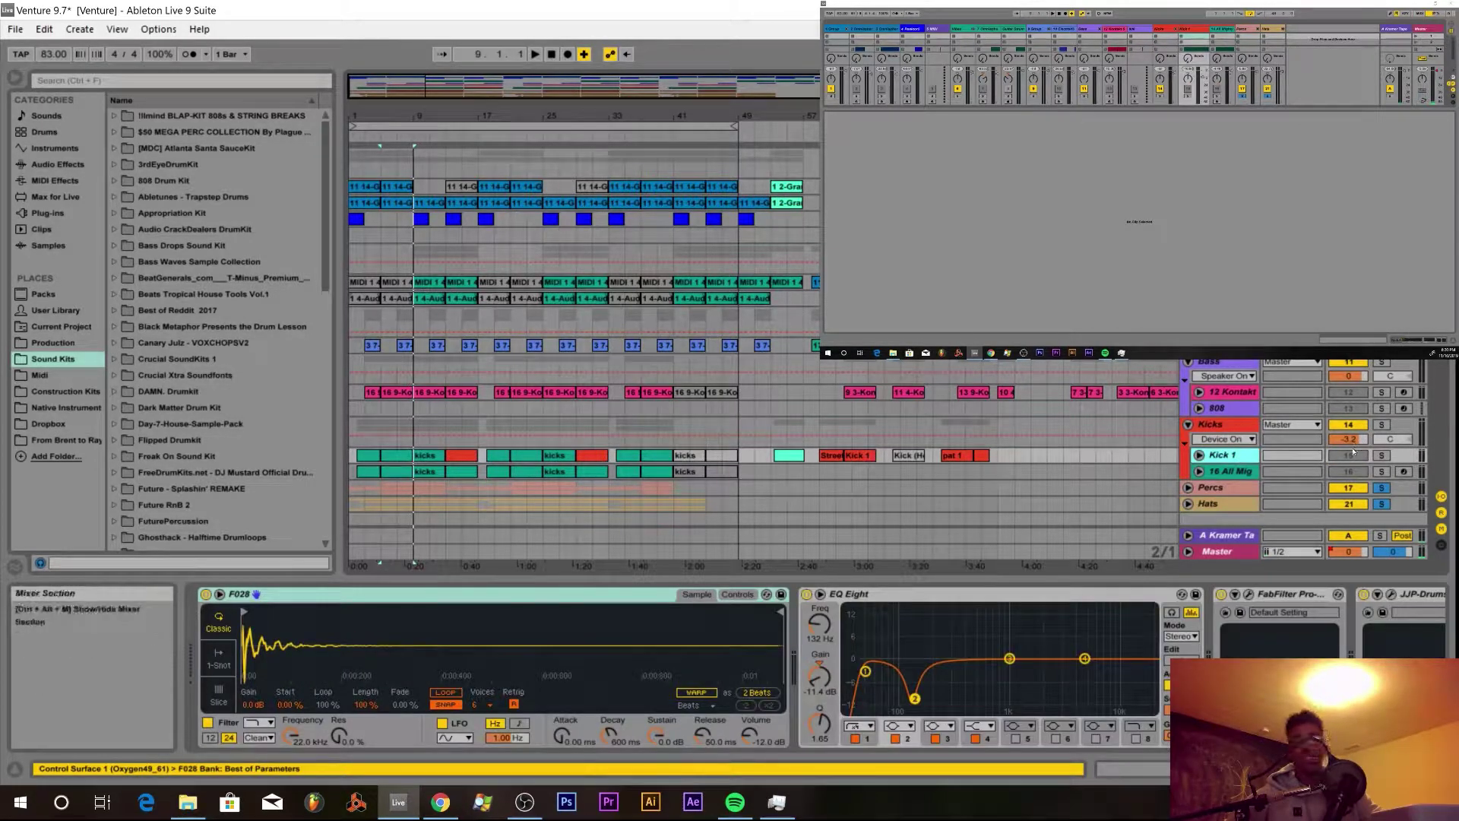
- Solo the Kicks group with only Kick 1 active and open its kicks clip at bar 9
left_click(1349, 456)
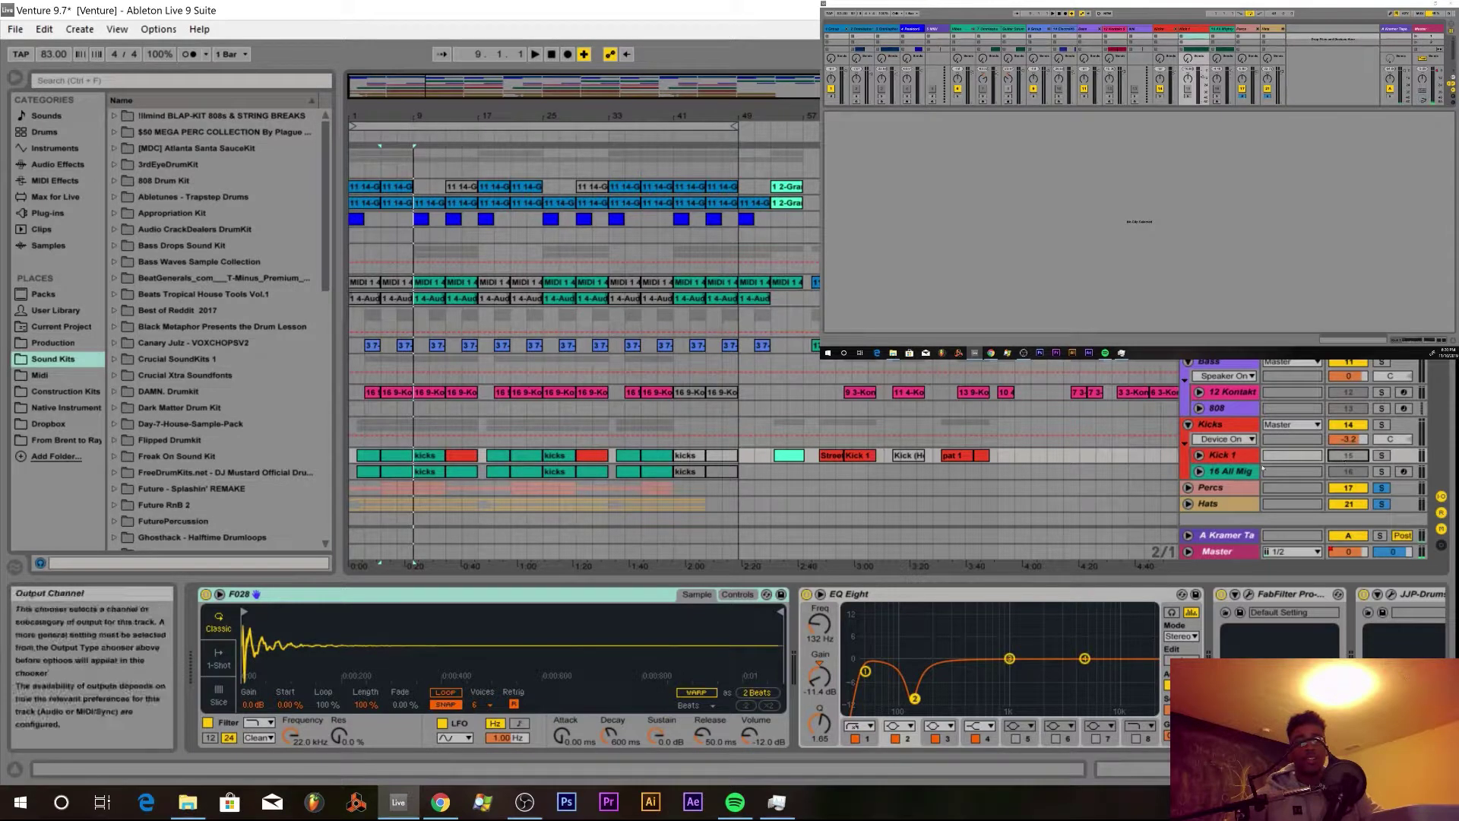
left_click(1349, 471)
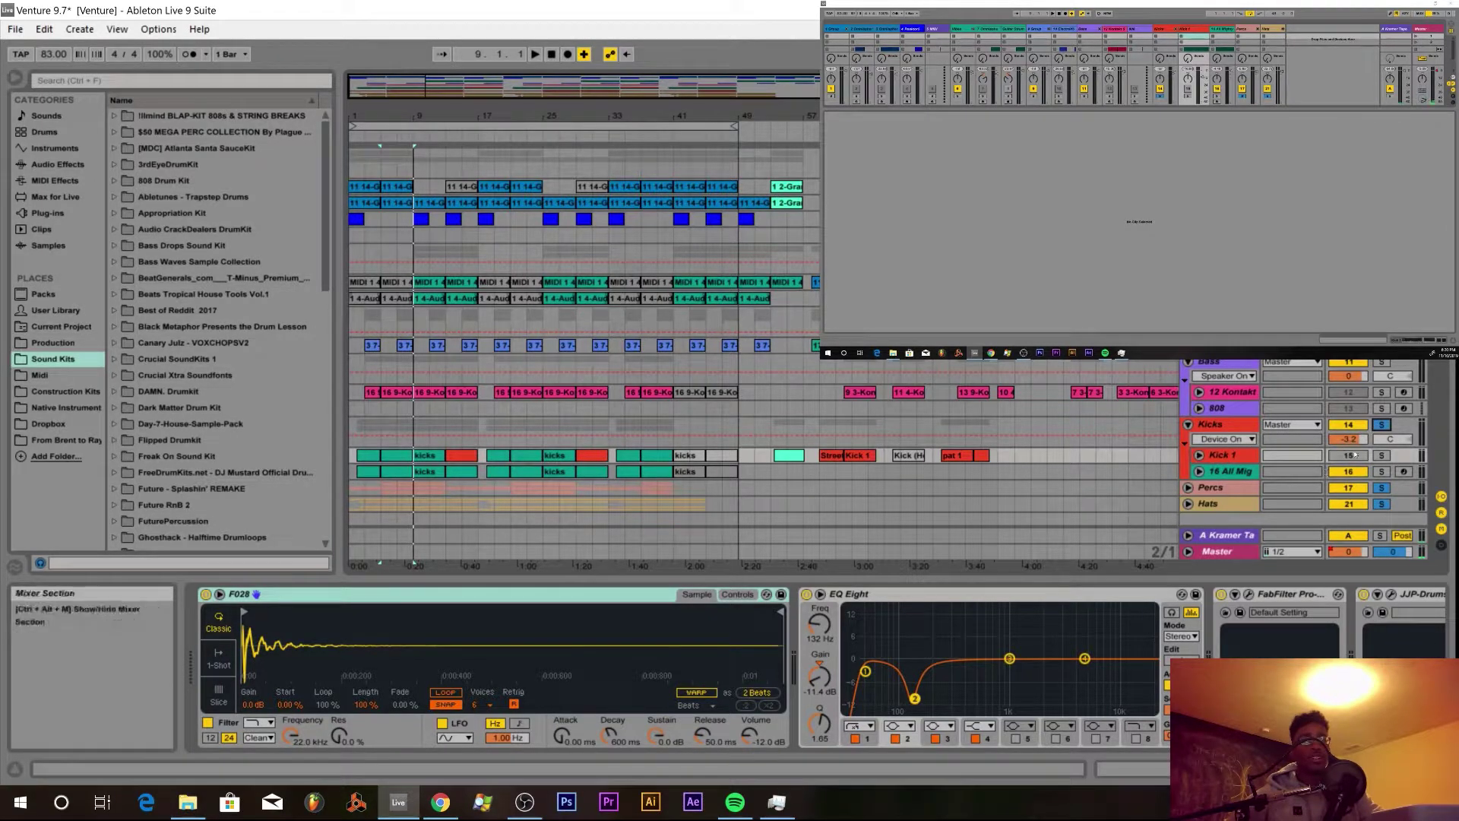
left_click(1349, 471)
left_click(1349, 455)
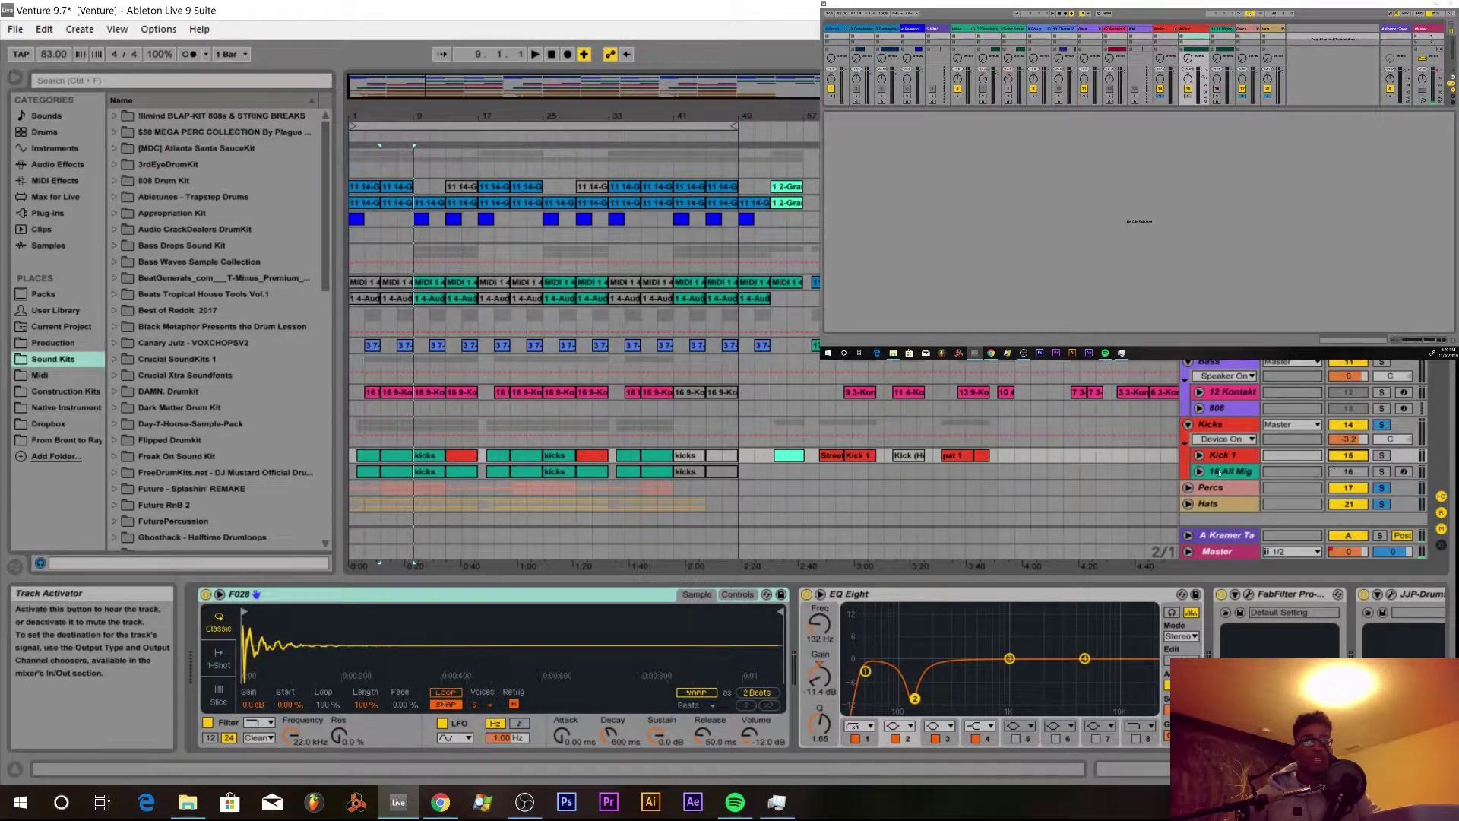
left_click(442, 453)
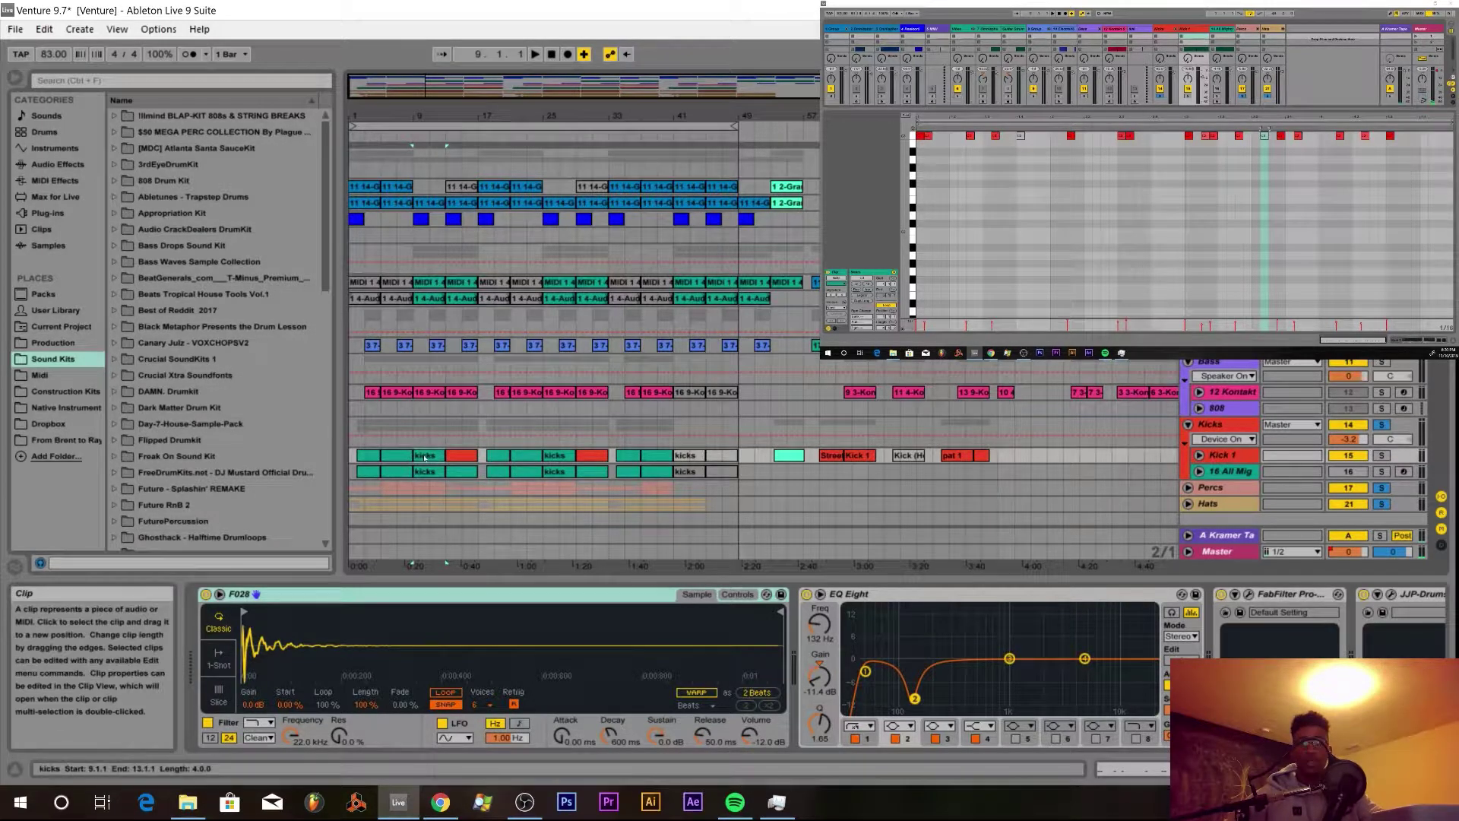
- Play the Kick 1 clip at bar 9, and select the All Mighty Kick track and play it layered with Kick 1
key("space")
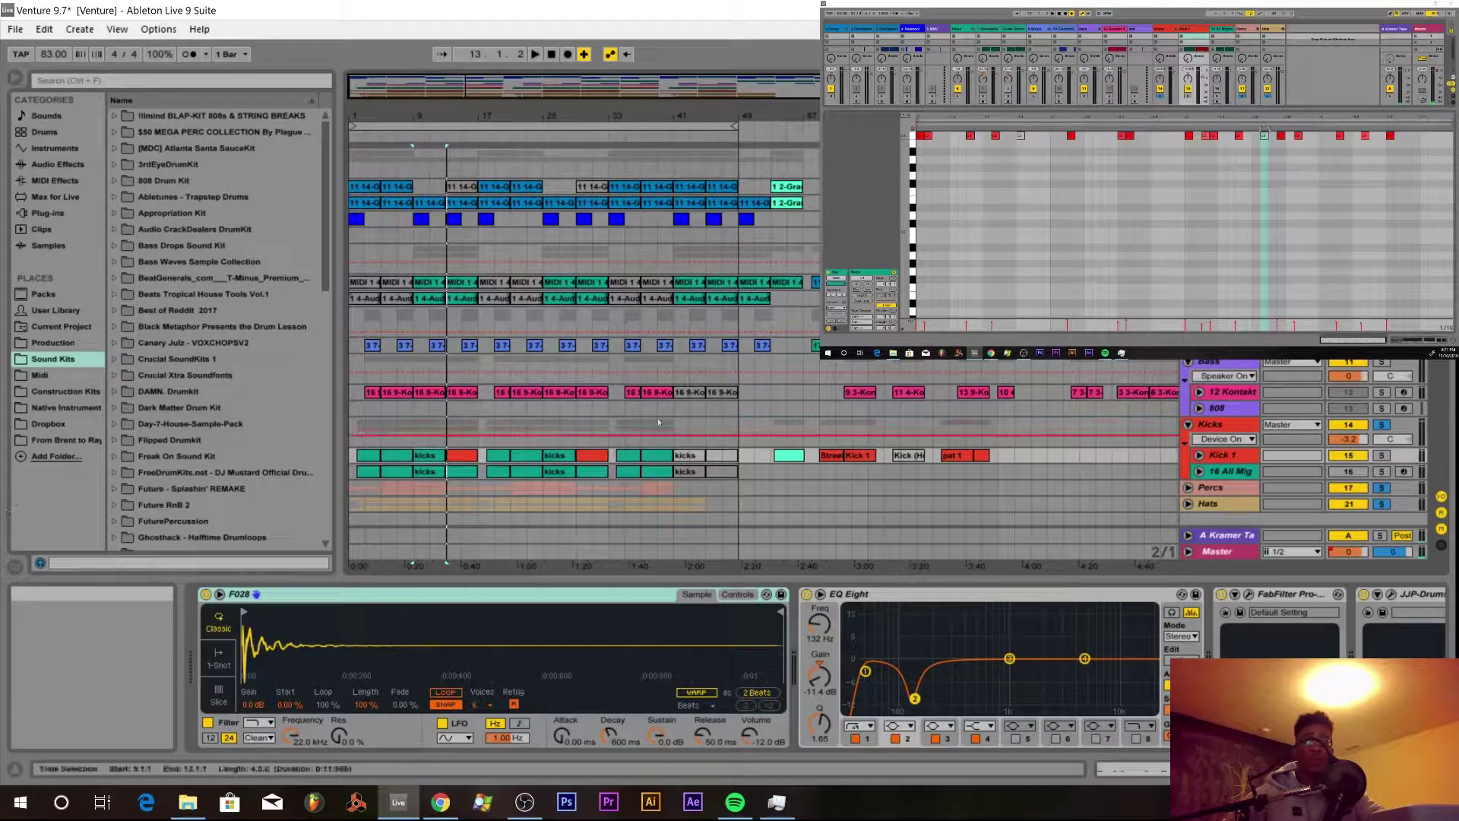
left_click(1222, 470)
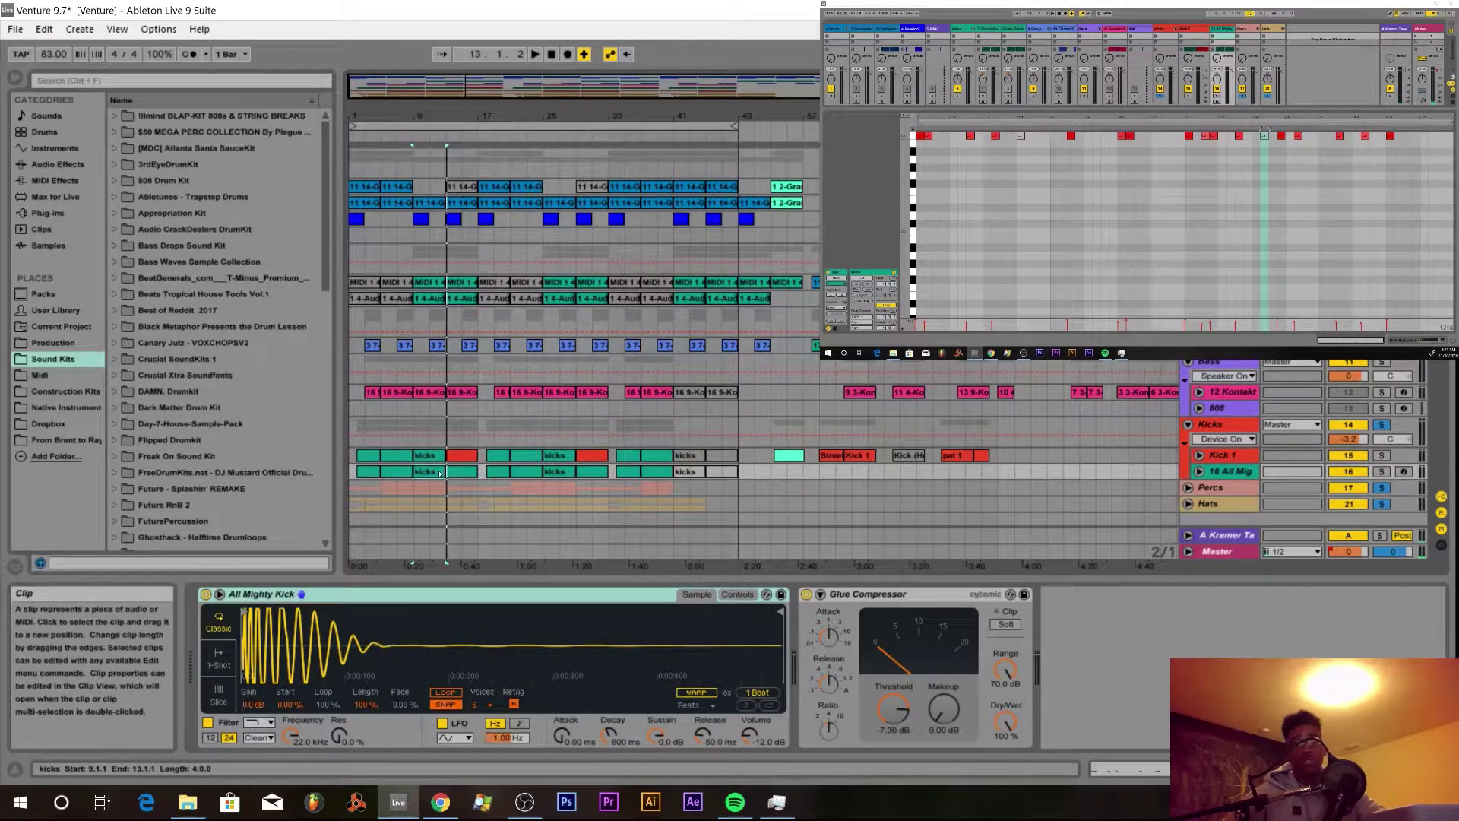
key("space")
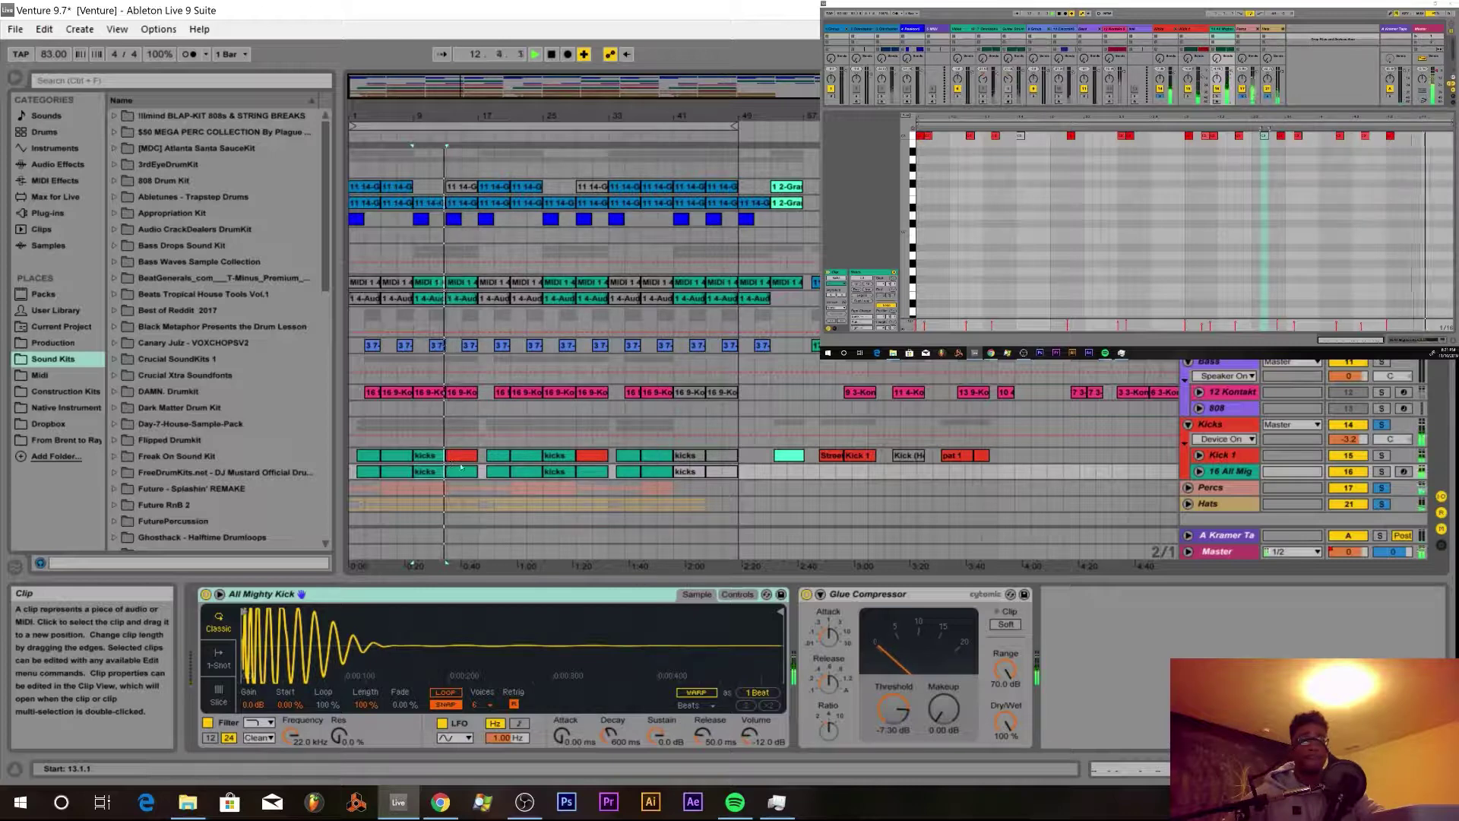
key("space")
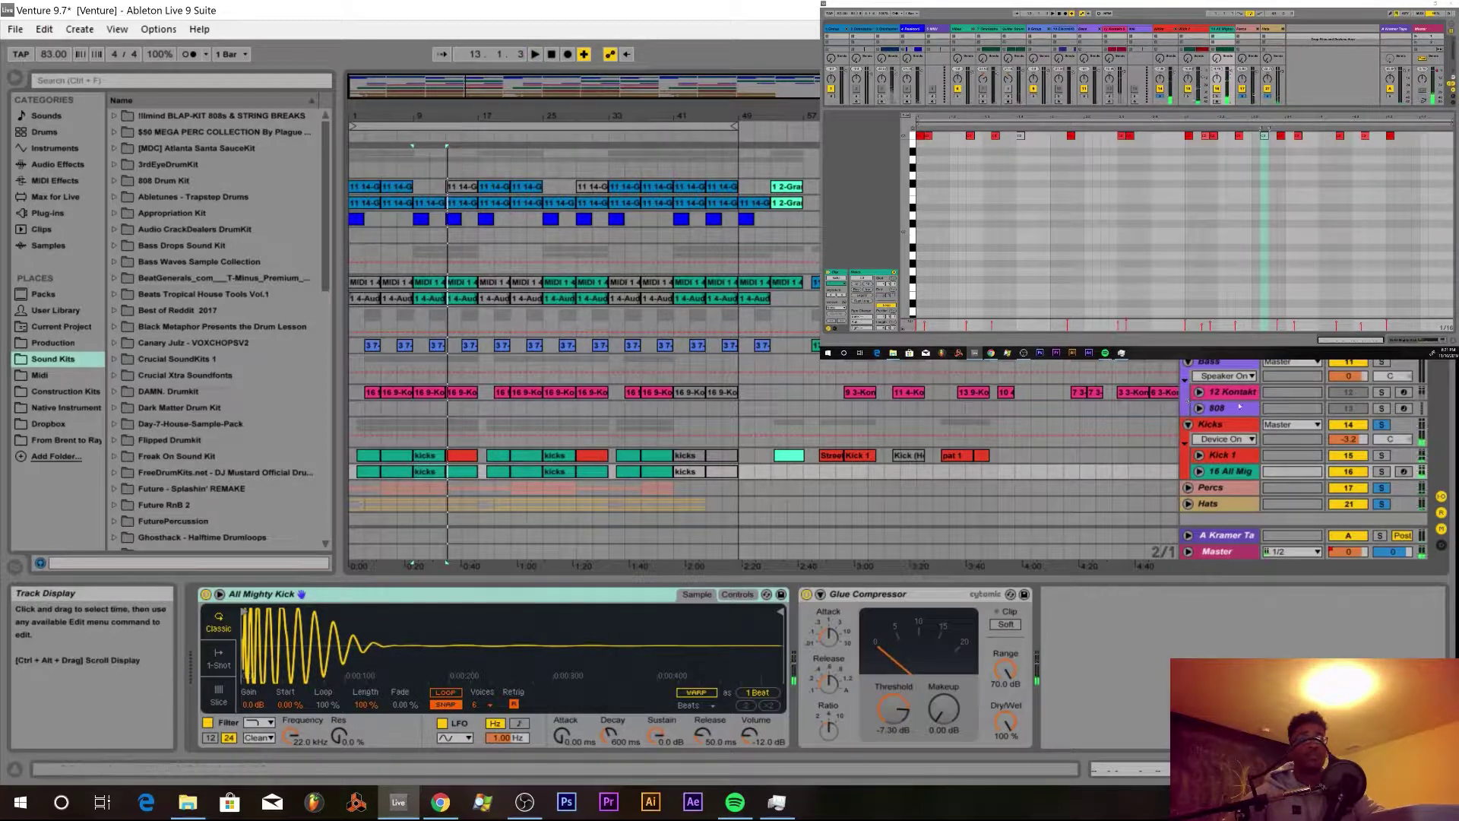
- Collapse the Kicks group, inspect the Kontakt 5 bass track's clip at bar 9 and its instrument, and play the bass from there
left_click(1190, 423)
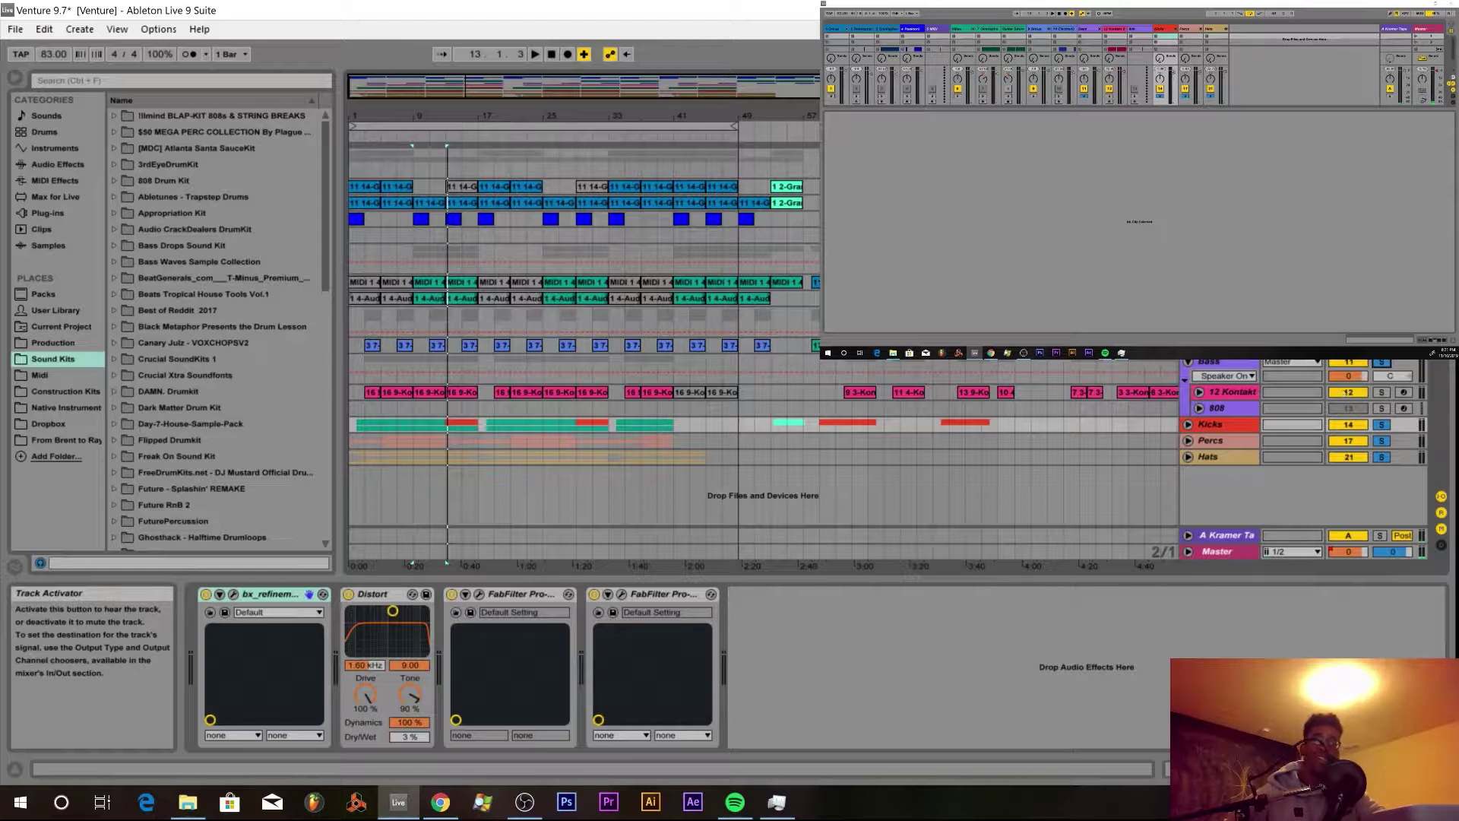
left_click(441, 394)
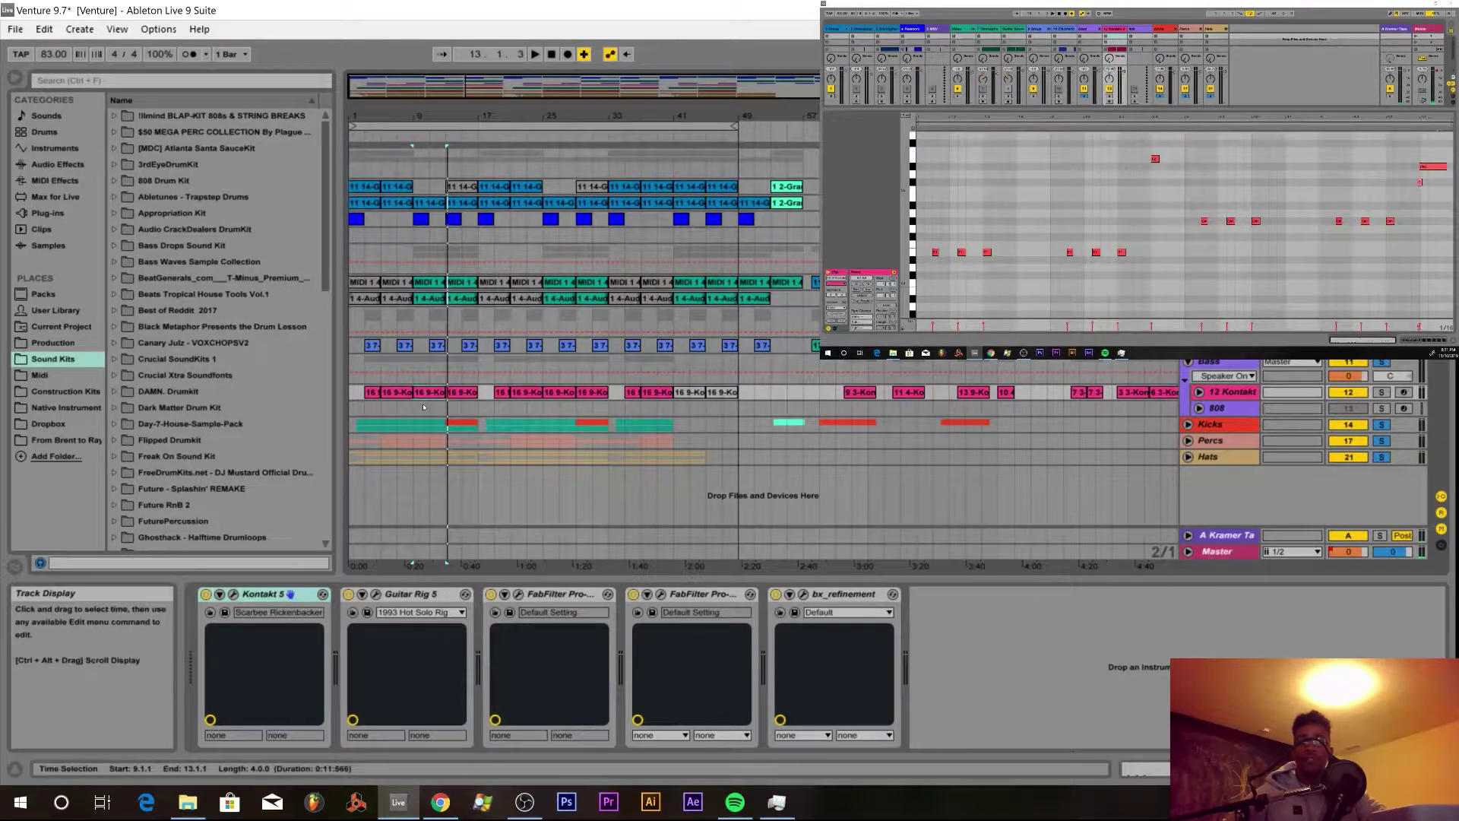
left_click(260, 596)
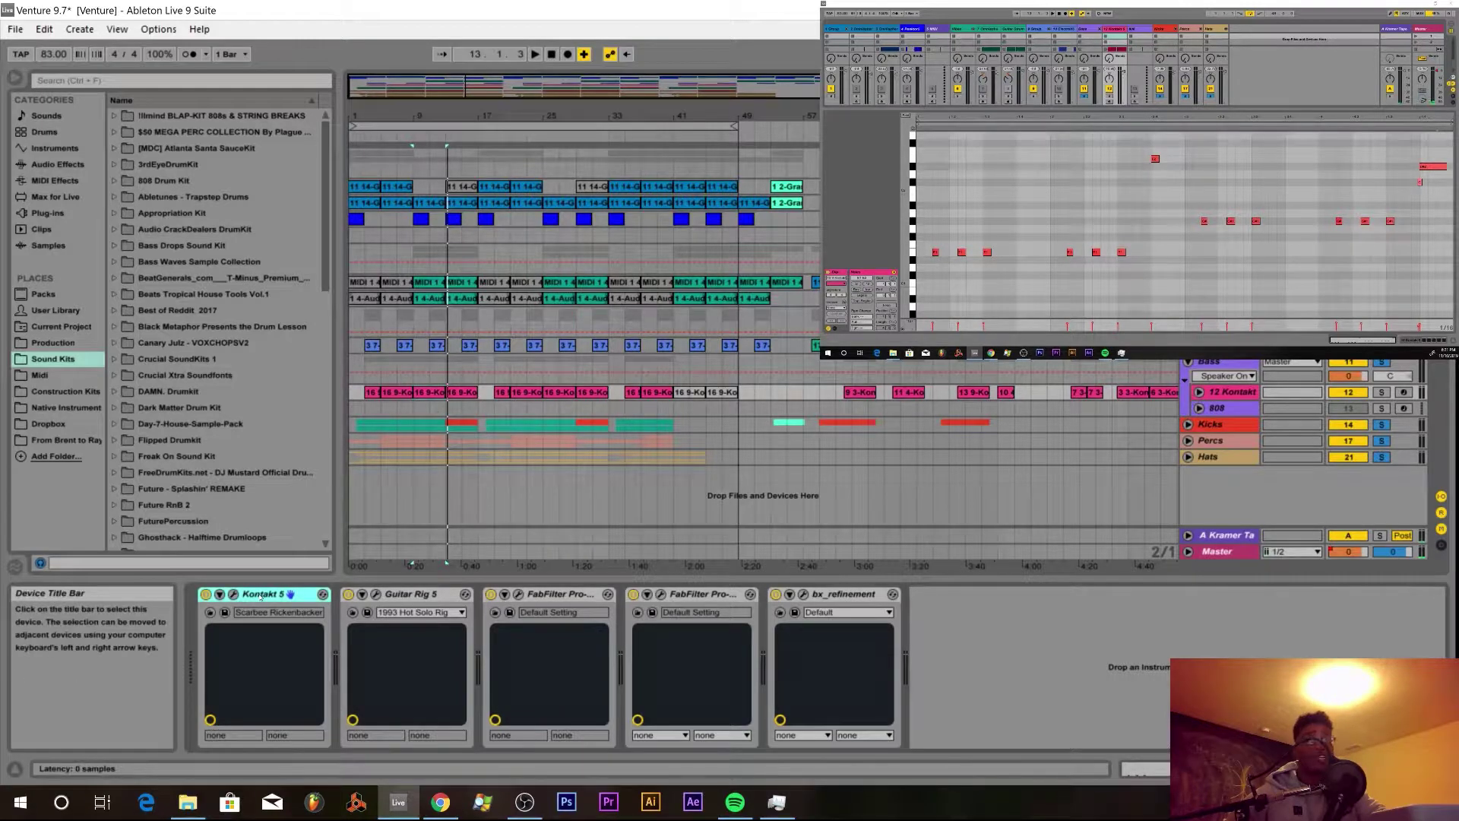
left_click(432, 394)
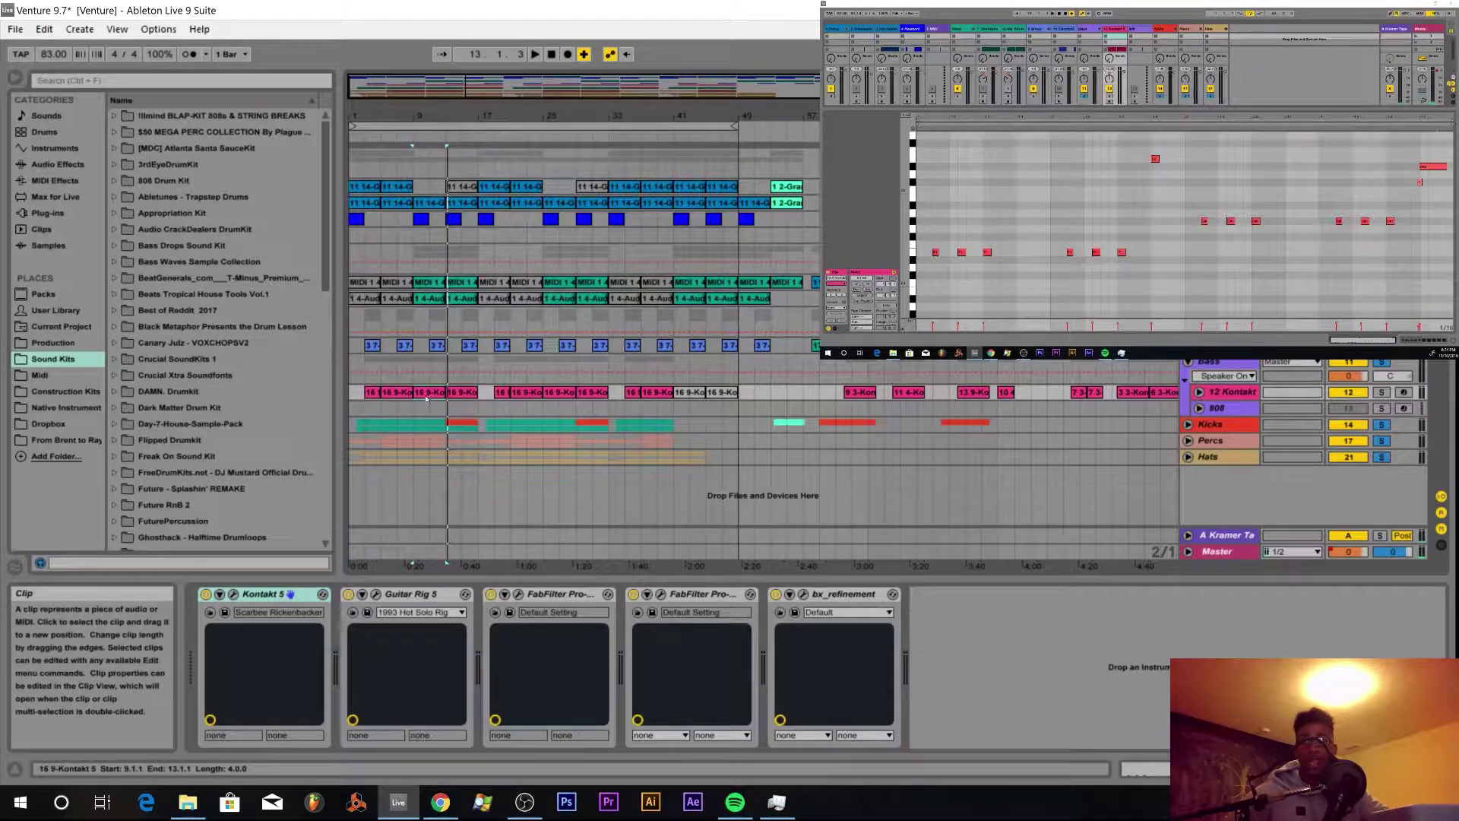
left_click(536, 54)
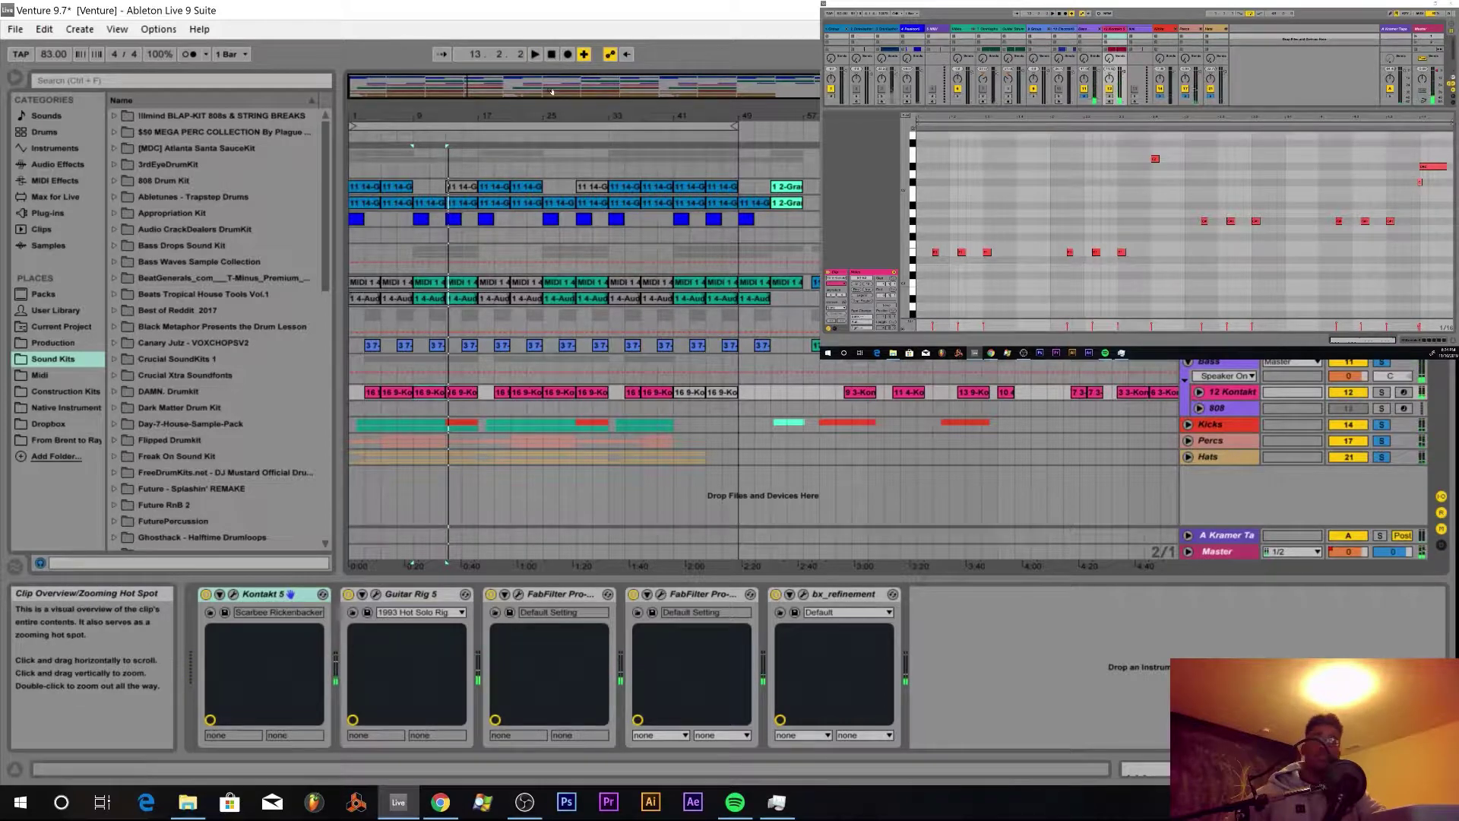
key("space")
key("space")
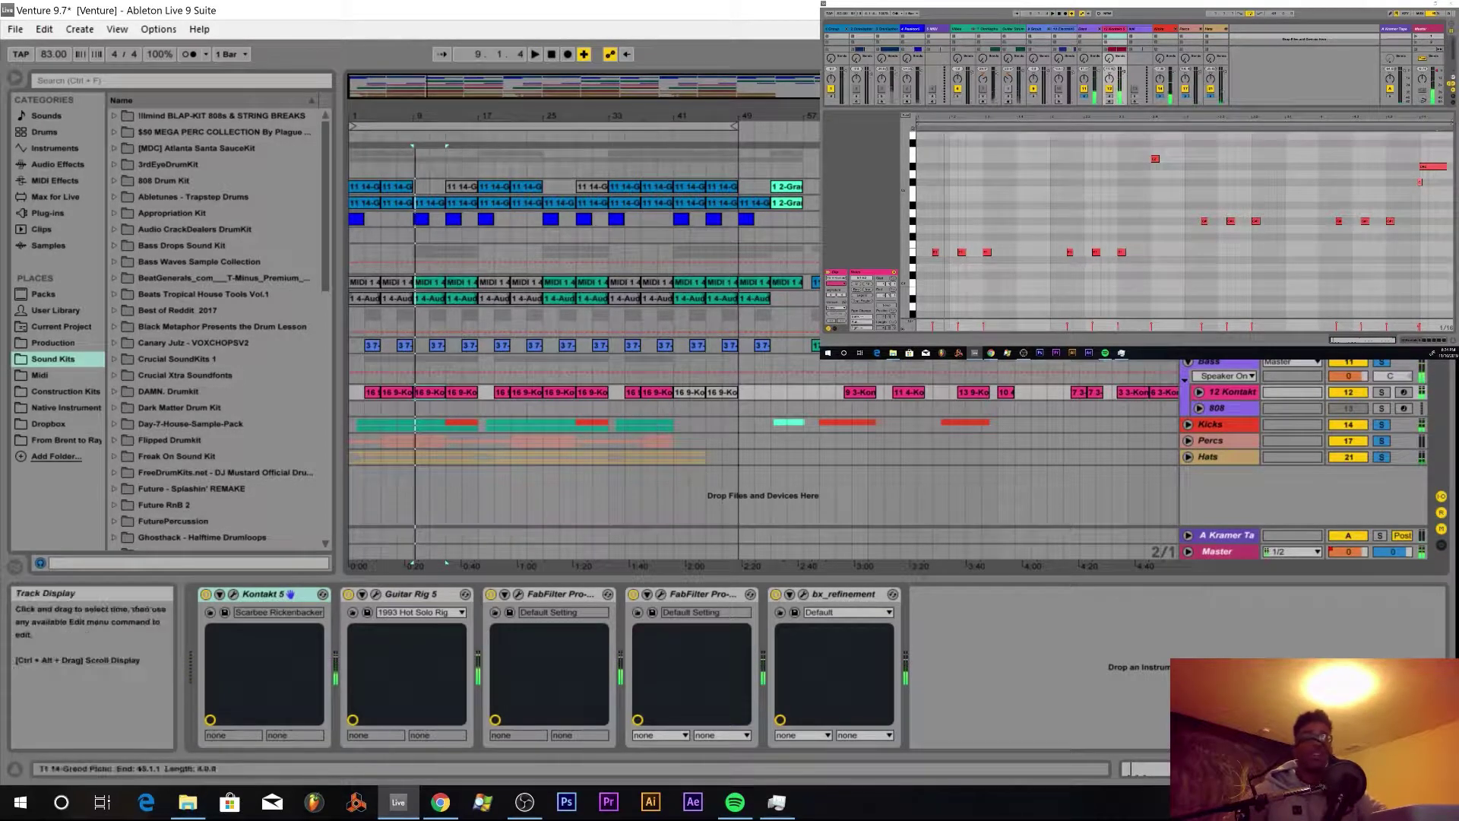
- Collapse the Bass group, open the Grand Piano clip at bar 5 on the first Omnisphere track and play it
left_click(1186, 378)
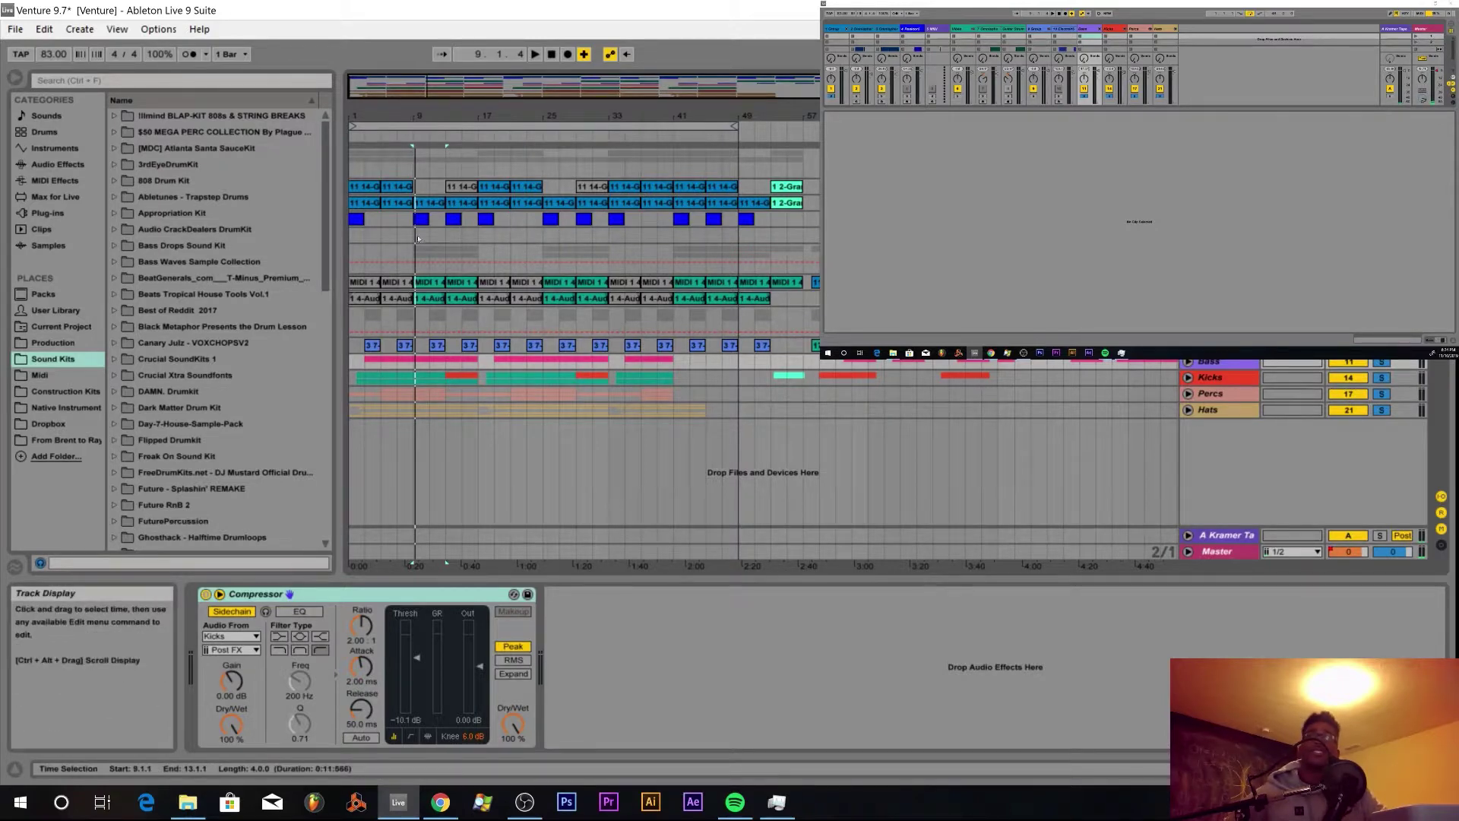
left_click(394, 188)
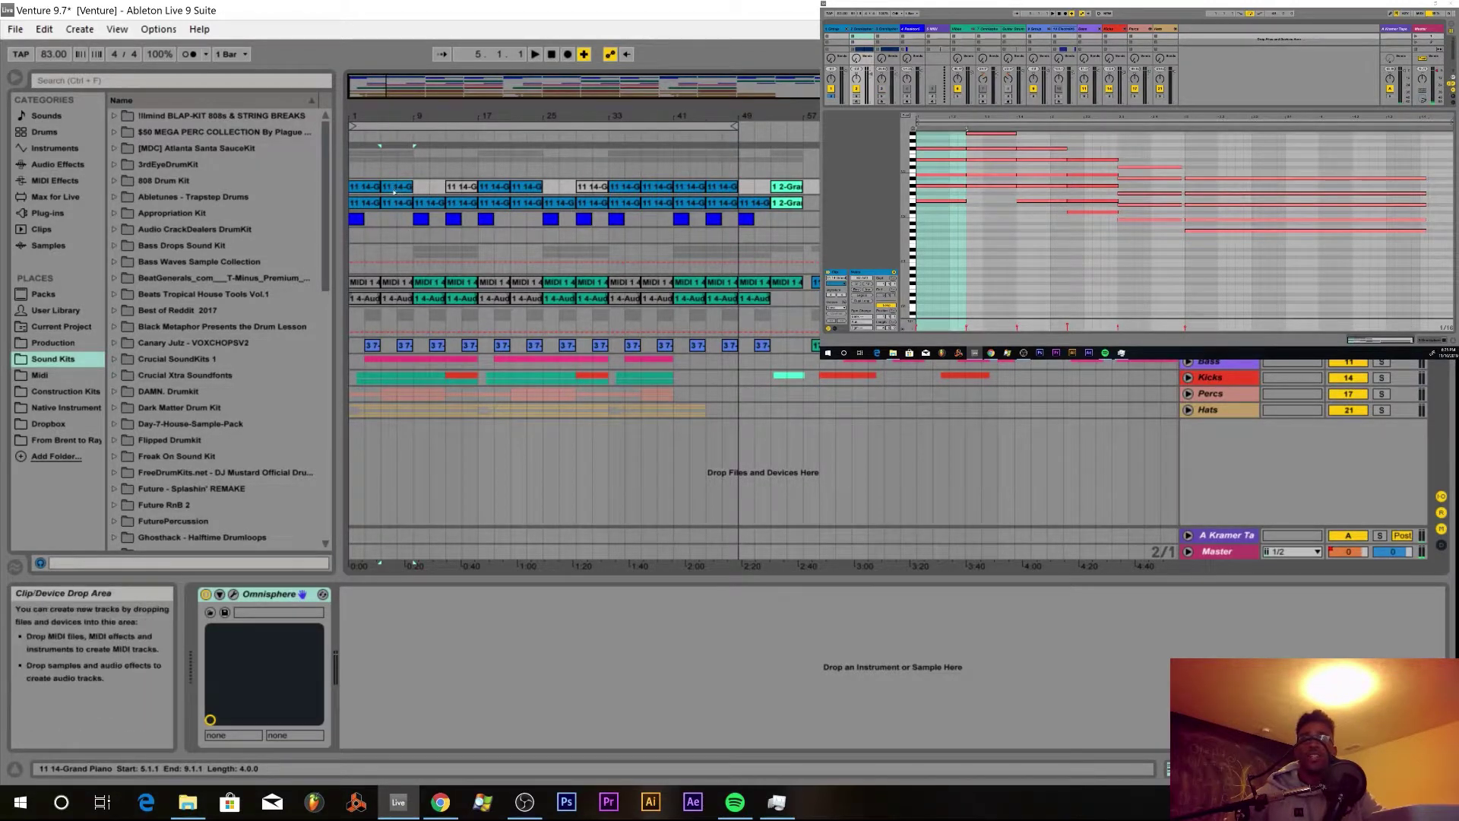
key("space")
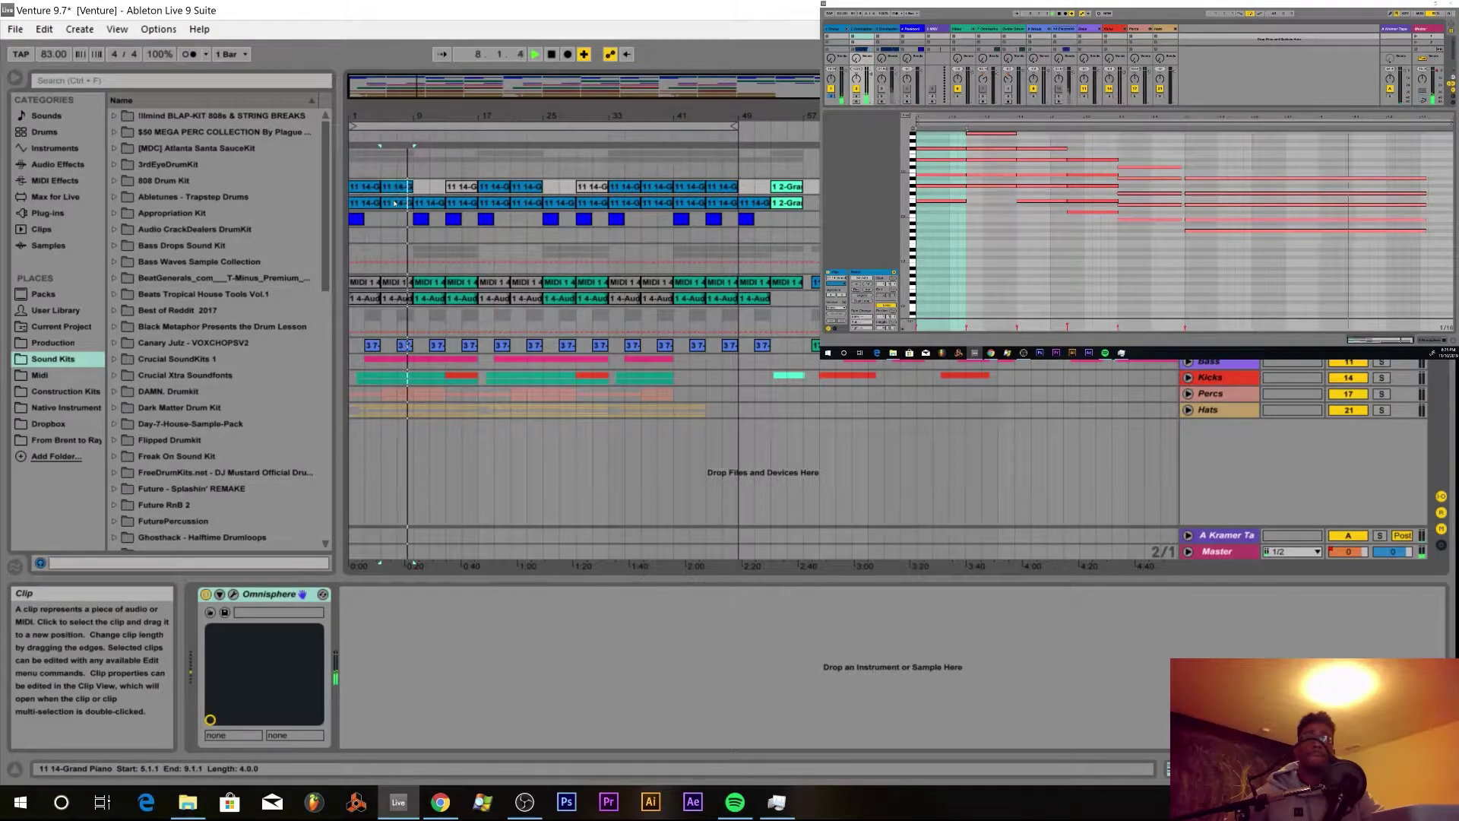
key("space")
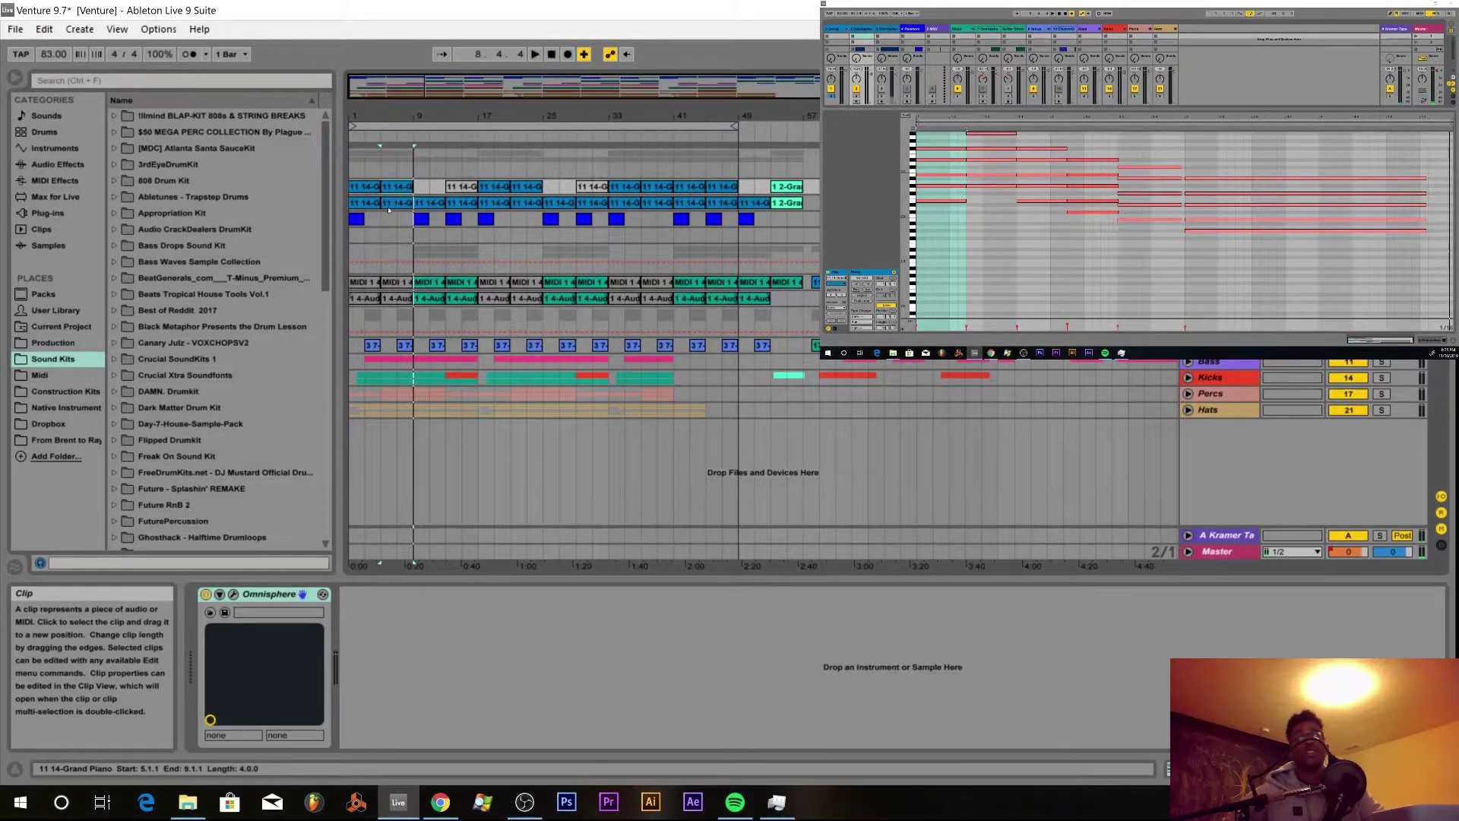
- Open the second Omnisphere track's Grand Piano clip at bar 5 and play both layers together
left_click(389, 202)
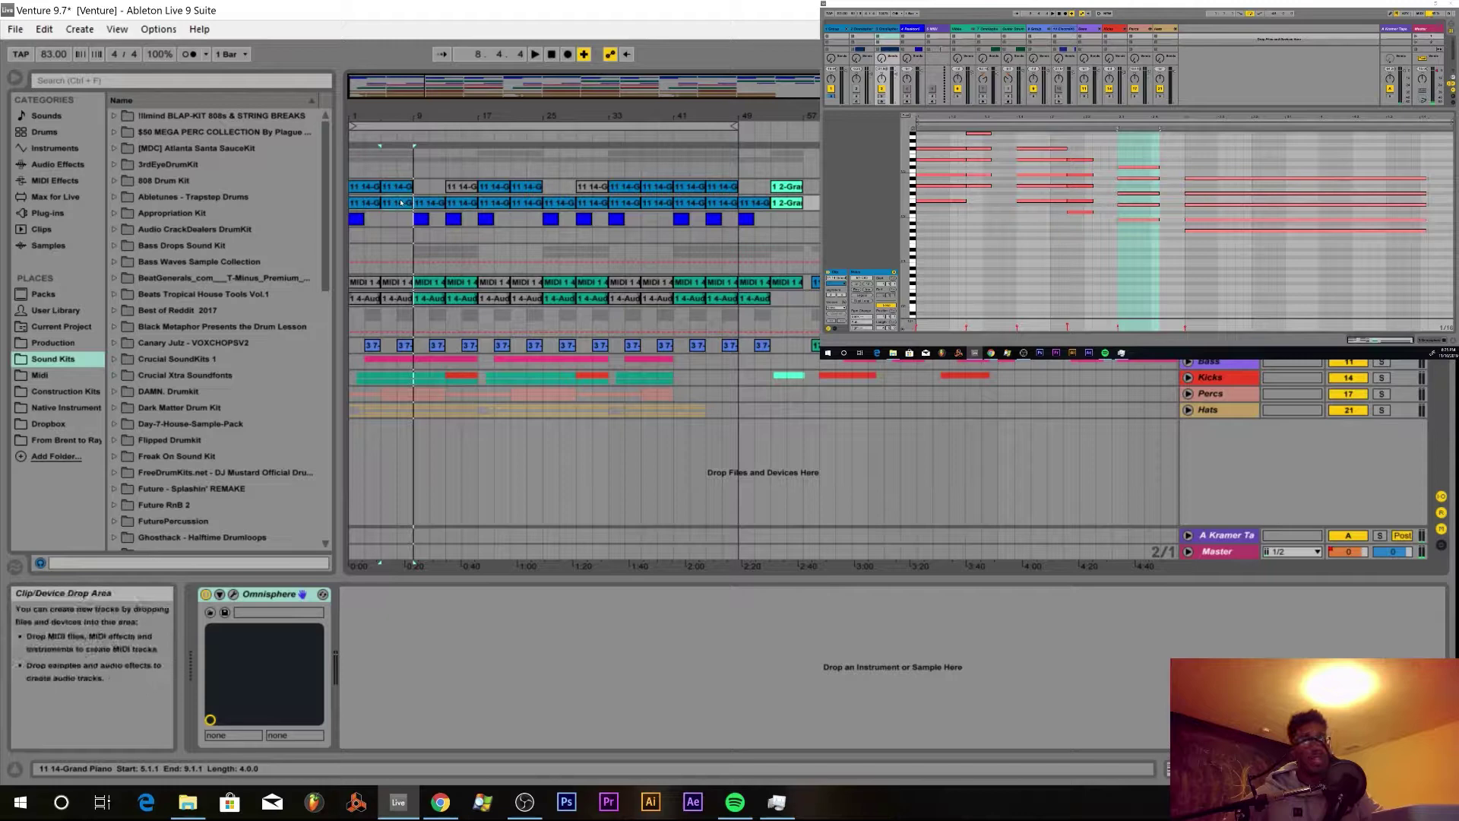
key("space")
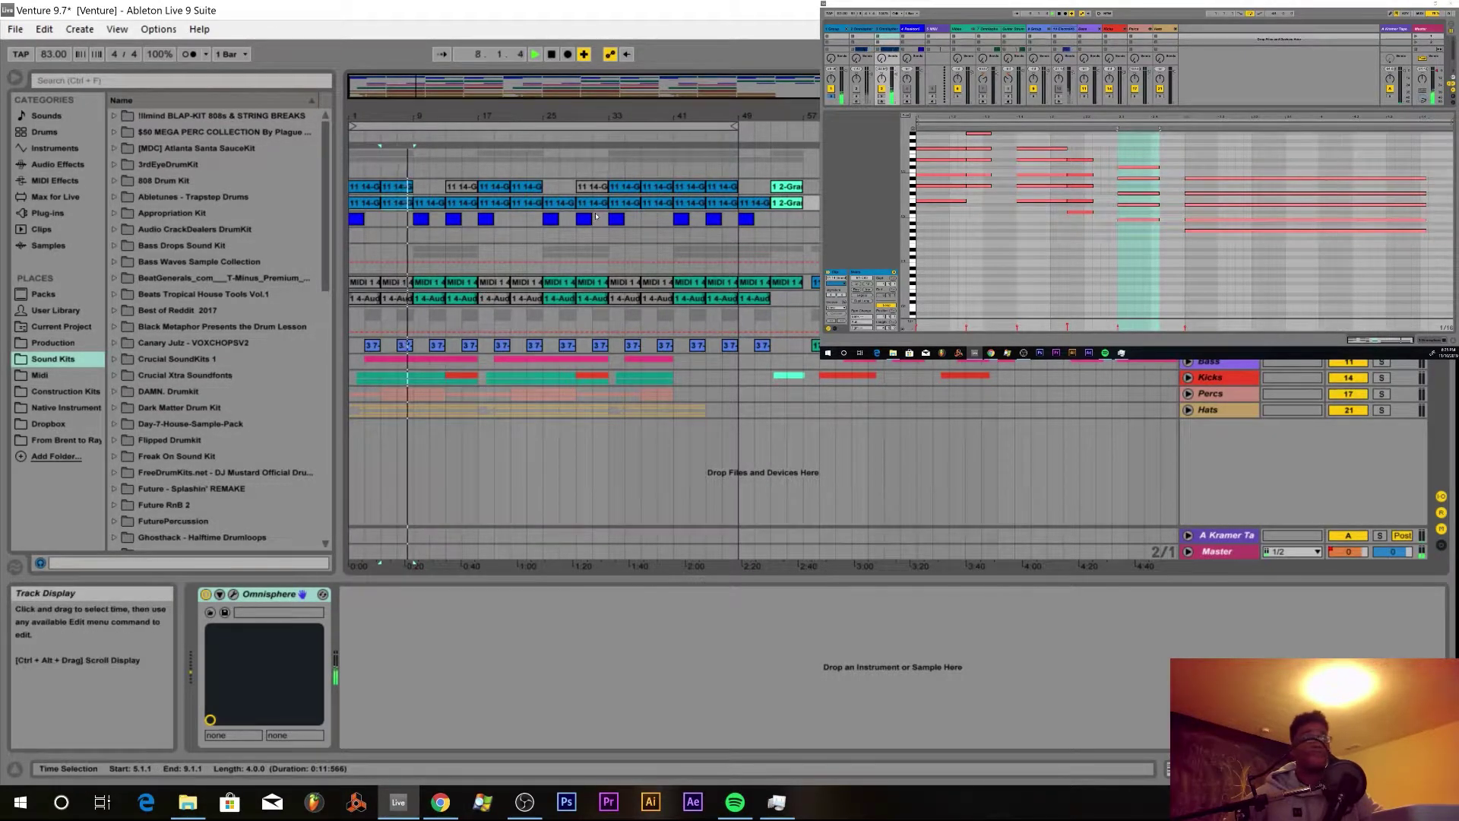
key("space")
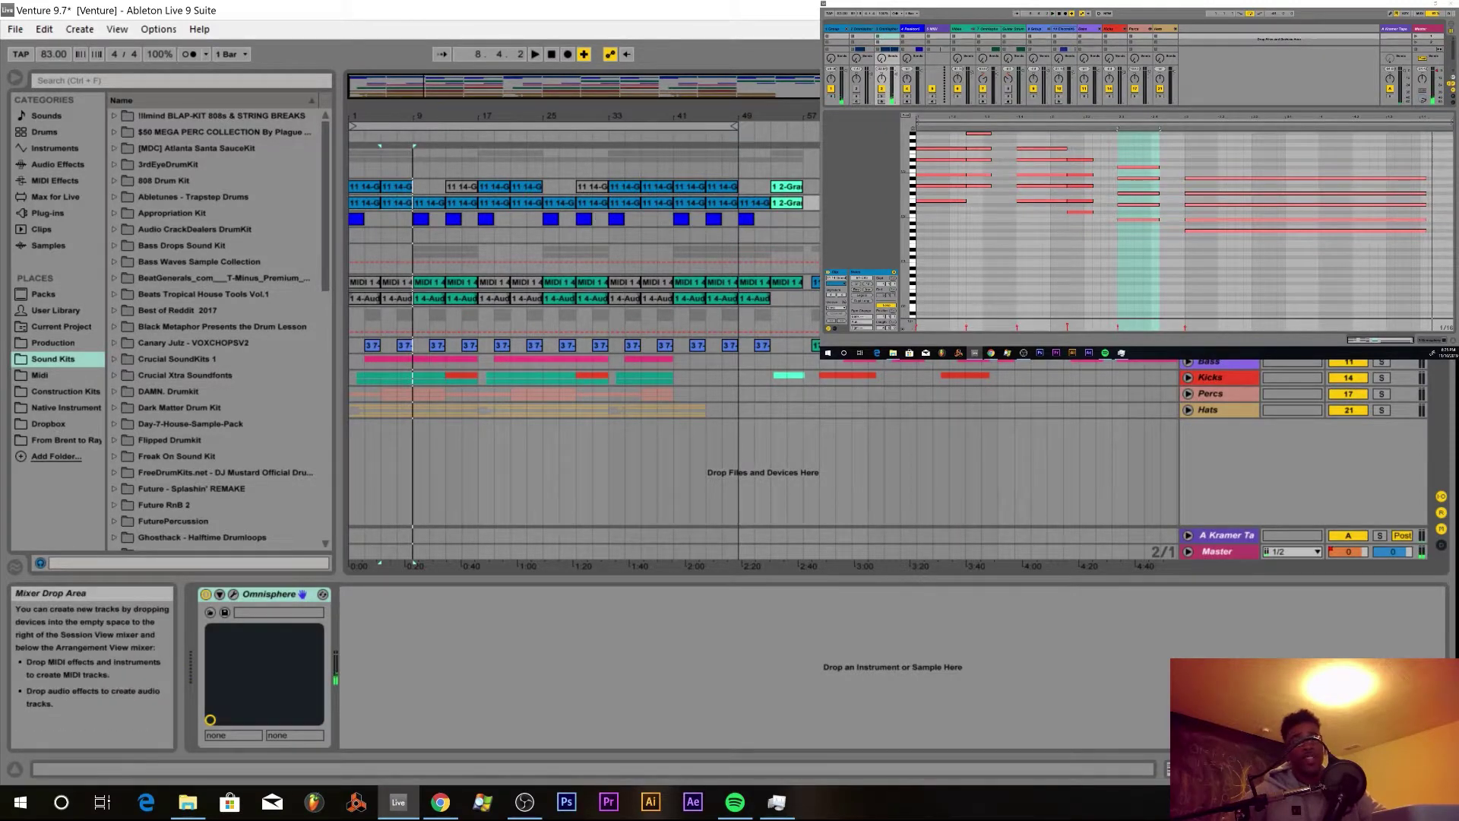
- Collapse the first group, unfold the Reaktor5 track, and open and play the ElectraX clip at bar 11
left_click(1188, 156)
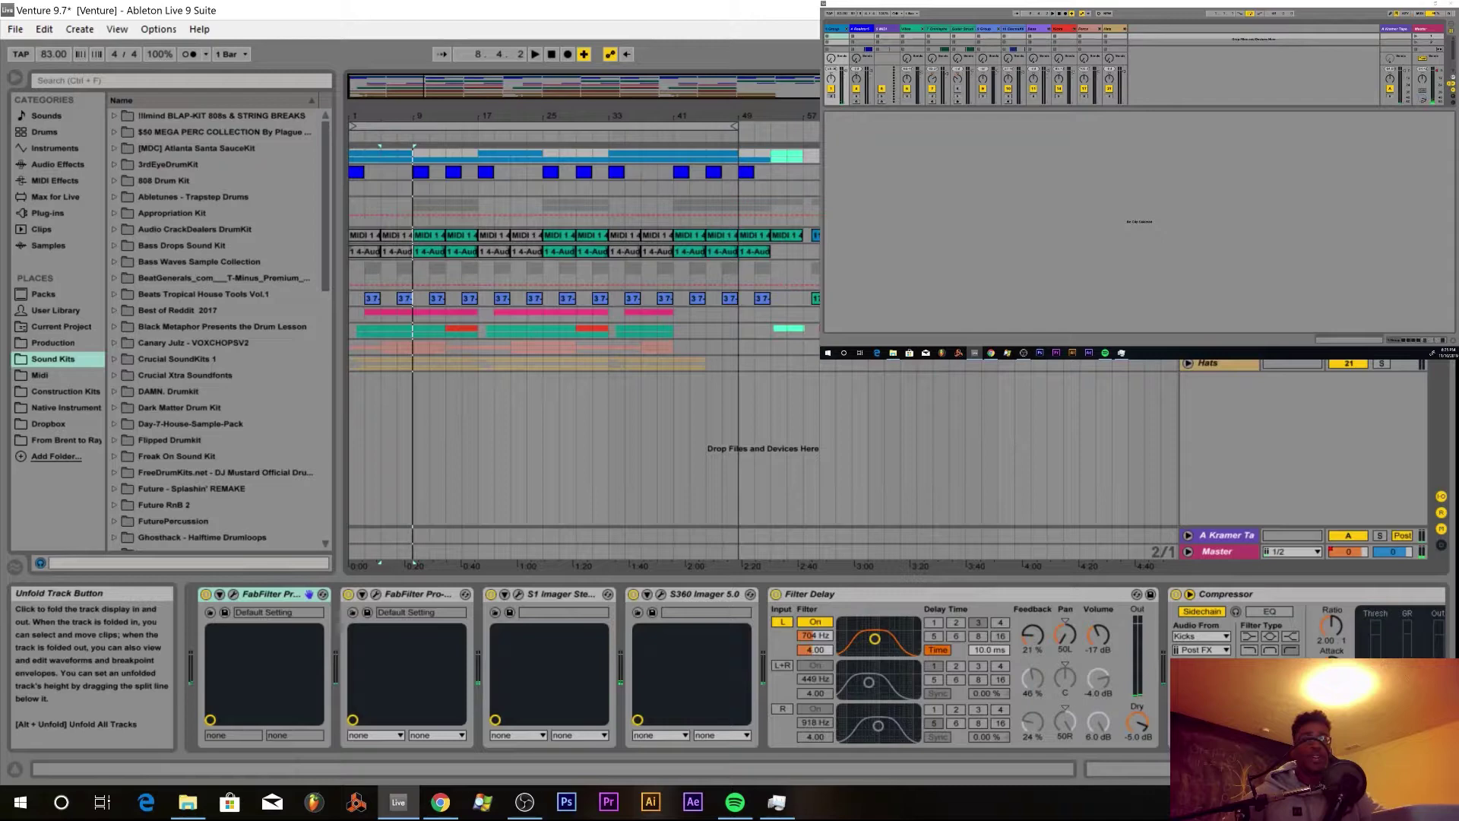
left_click(1189, 172)
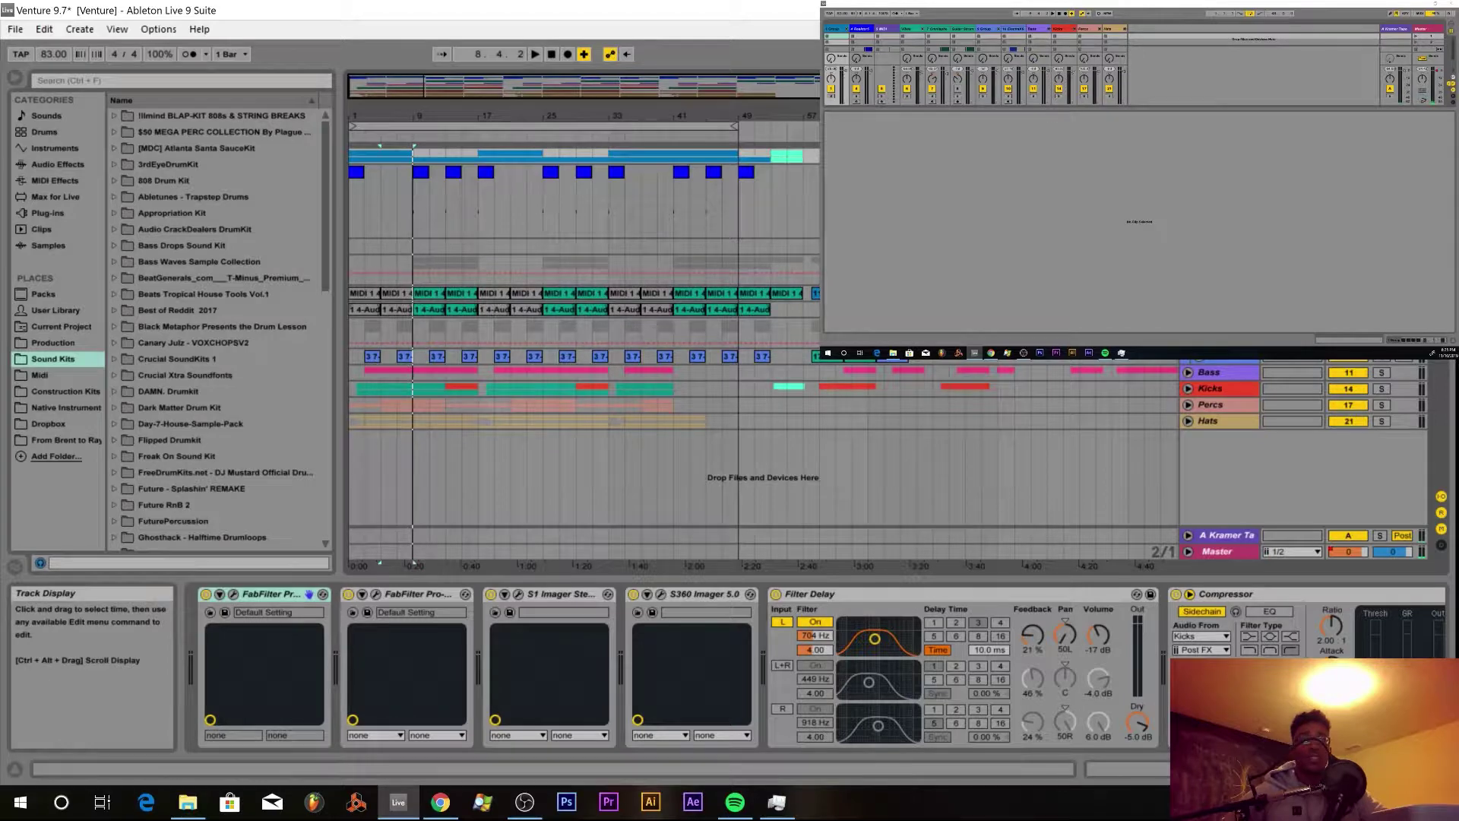
left_click(1233, 361)
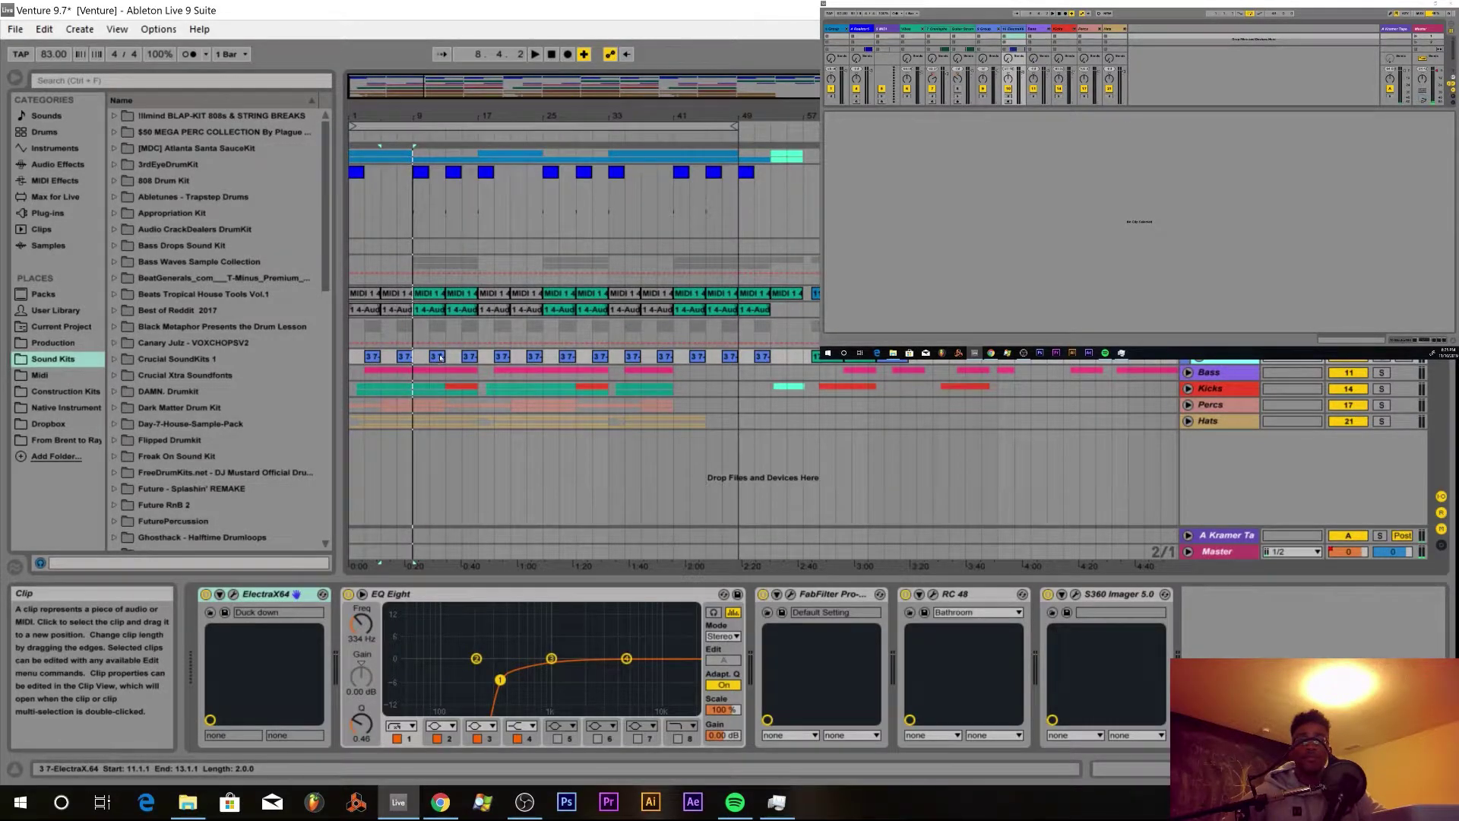
left_click(440, 358)
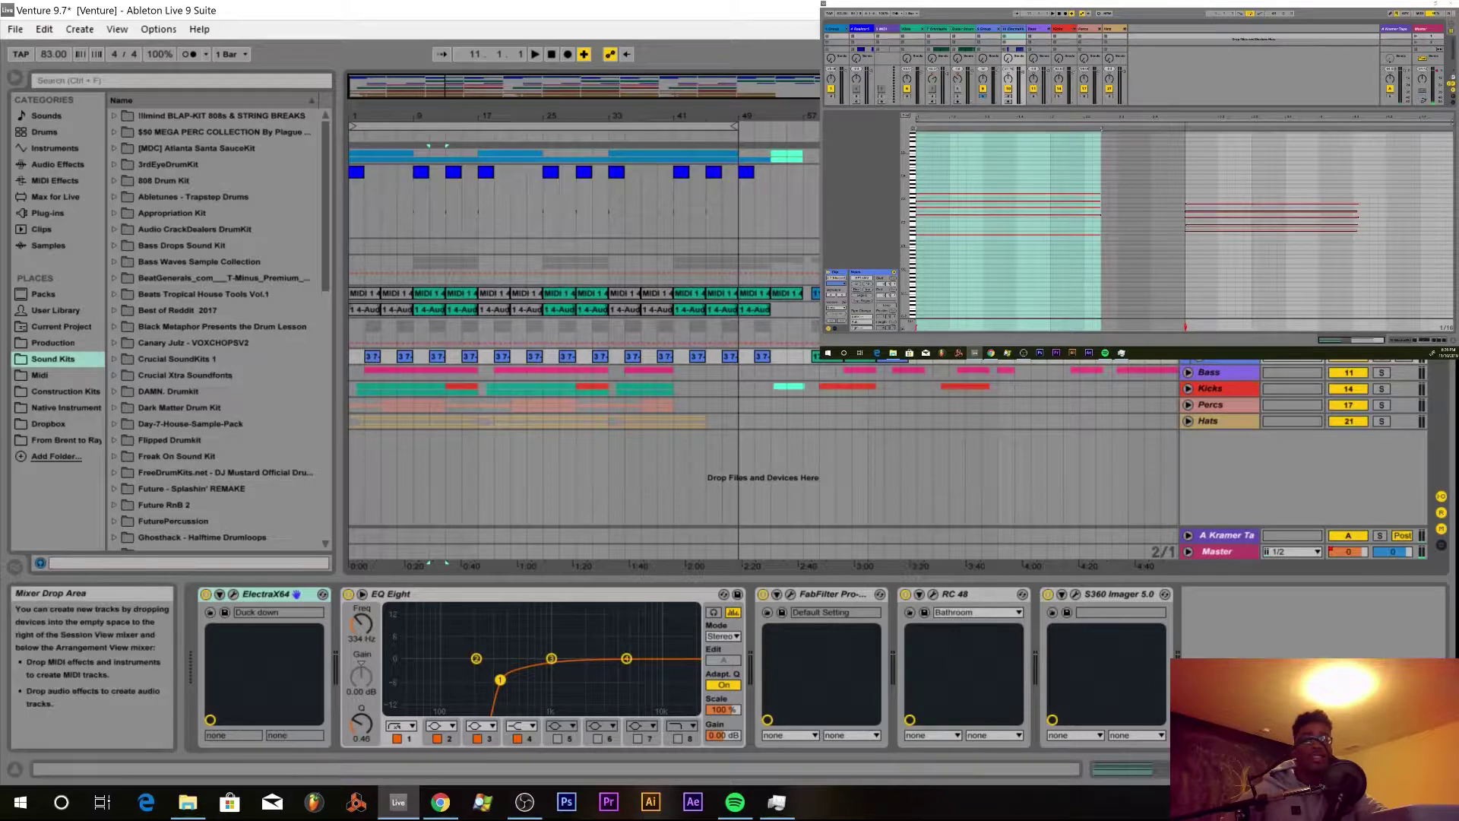
left_click(437, 357)
key("space")
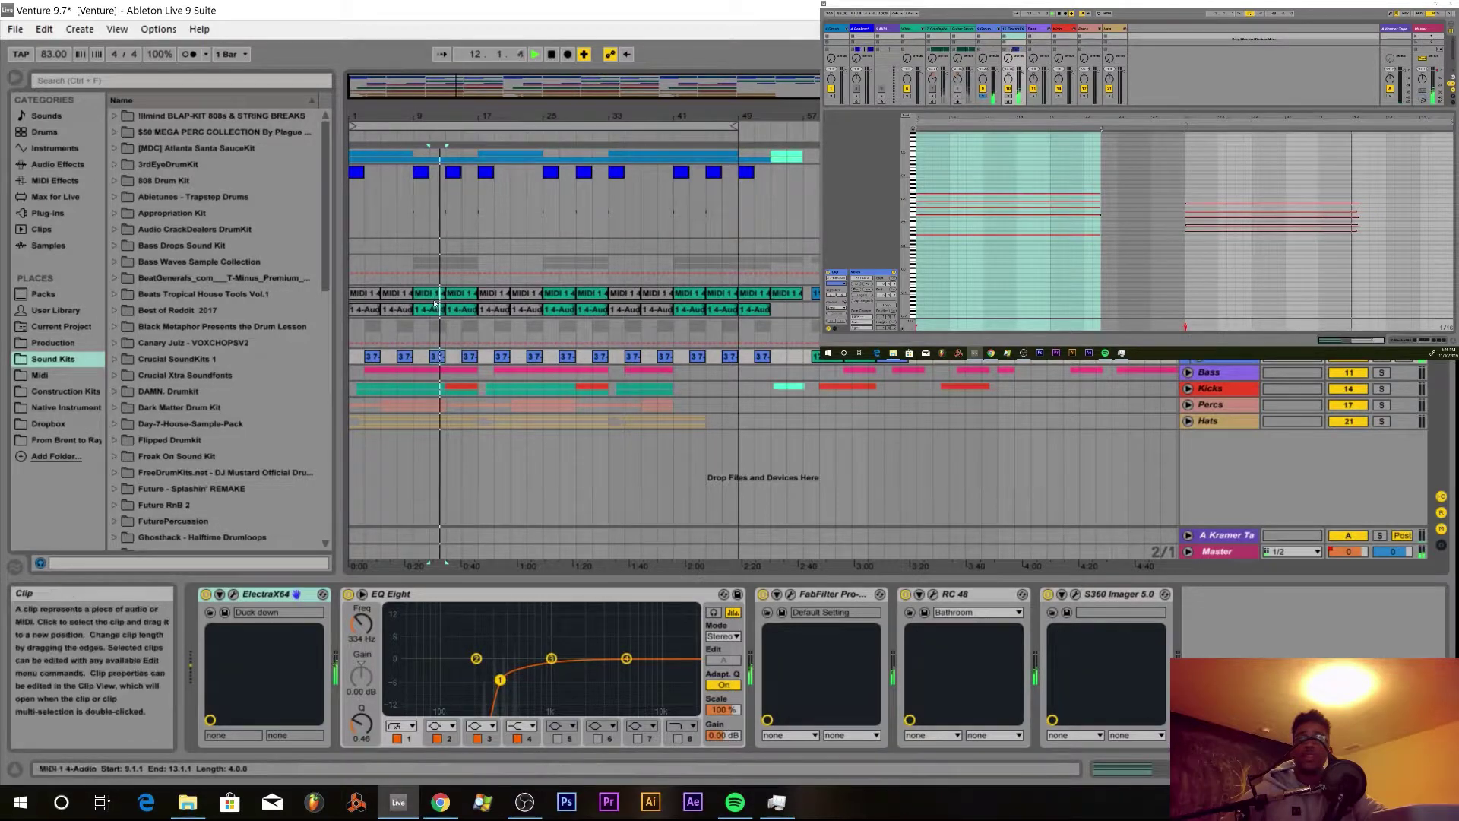
- Stop playback, expand the first group and play its Grand Piano clip from bar 1 along with the ElectraX layer
left_click(1188, 156)
key("space")
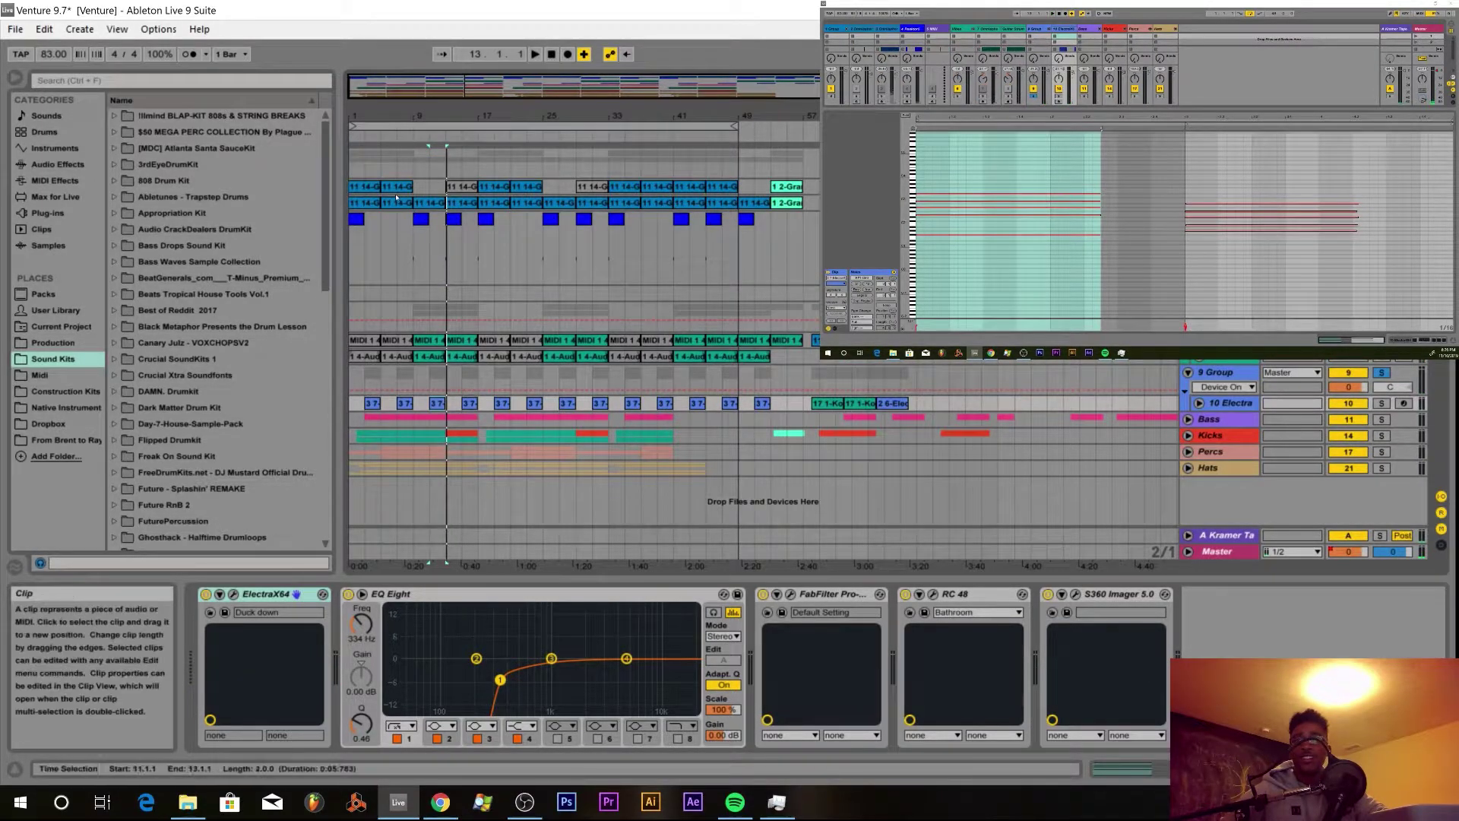
left_click(365, 186)
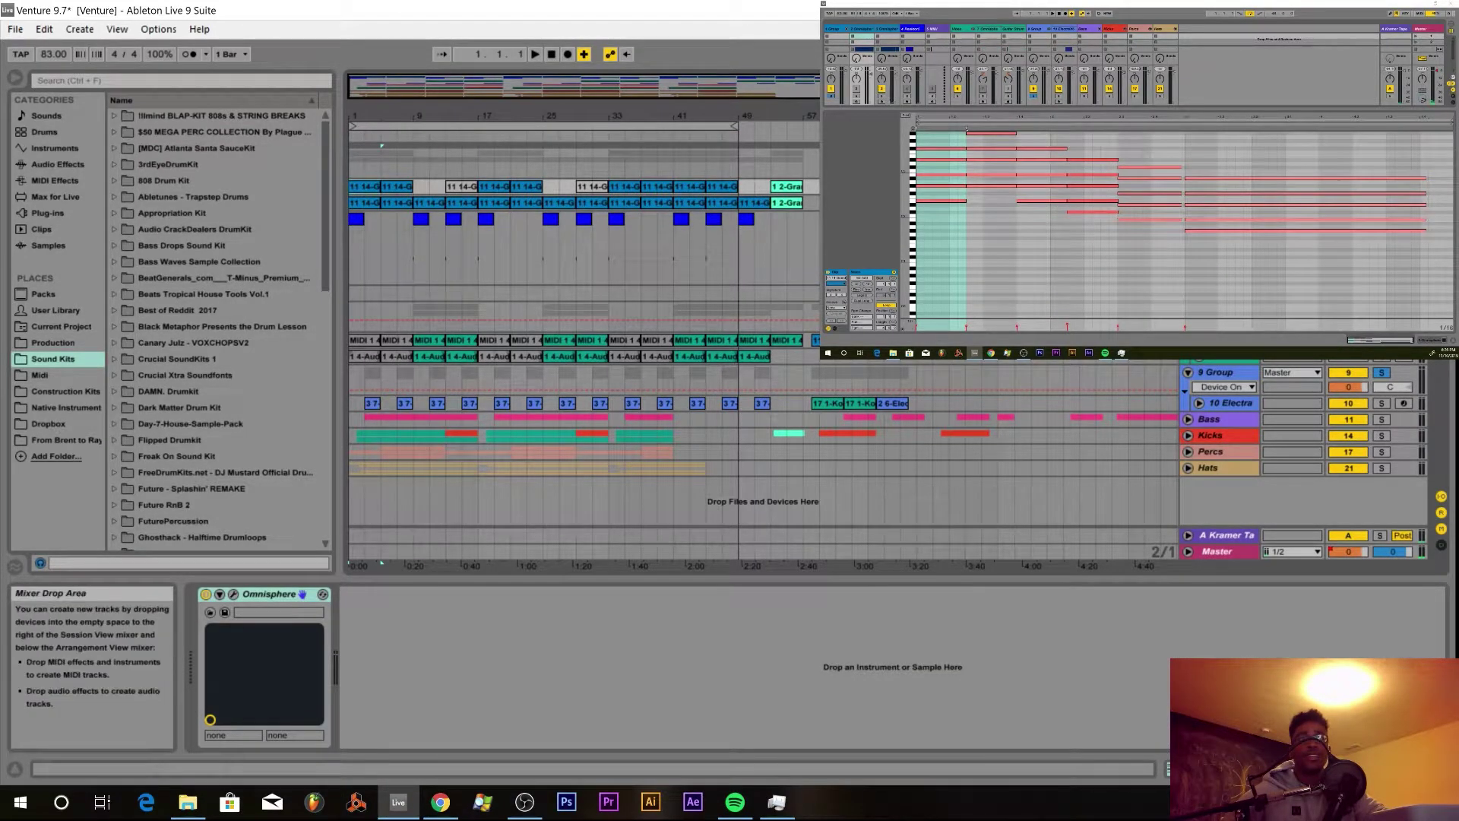
key("space")
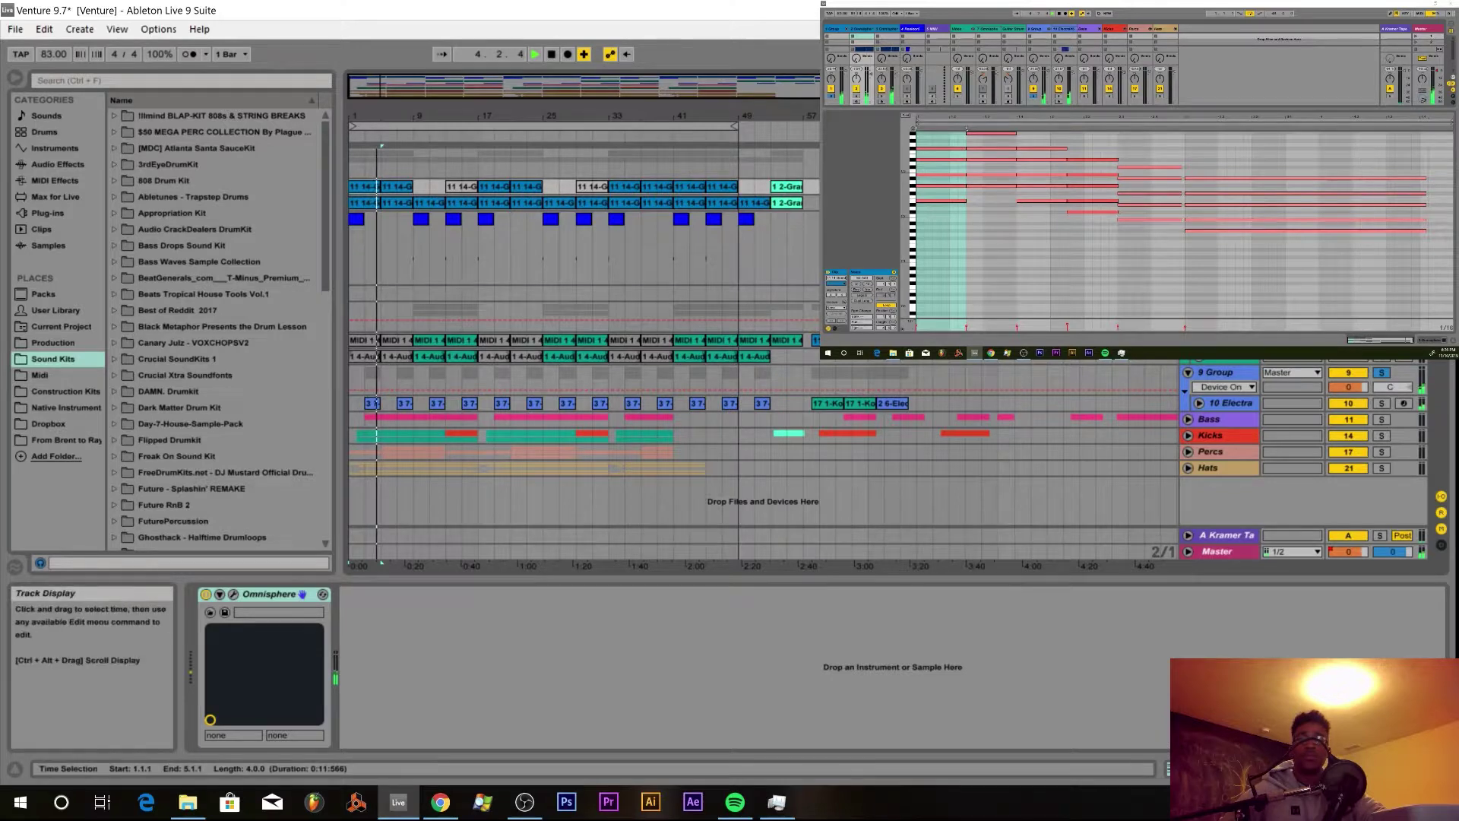
key("space")
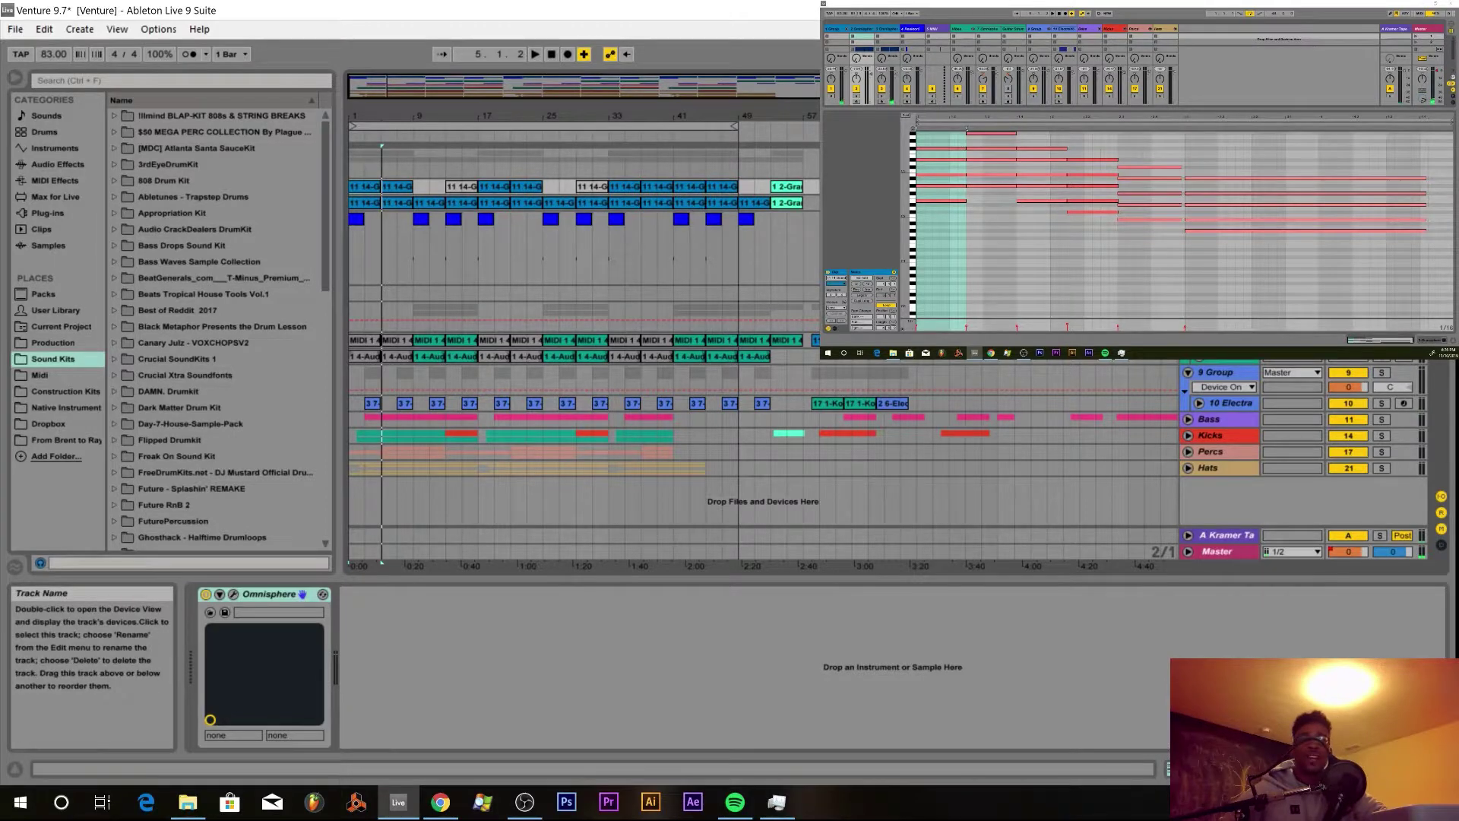
- Inspect the Vibes group's devices, solo the group, and open and play its Omnisphere MIDI clip at bar 9
left_click(1222, 310)
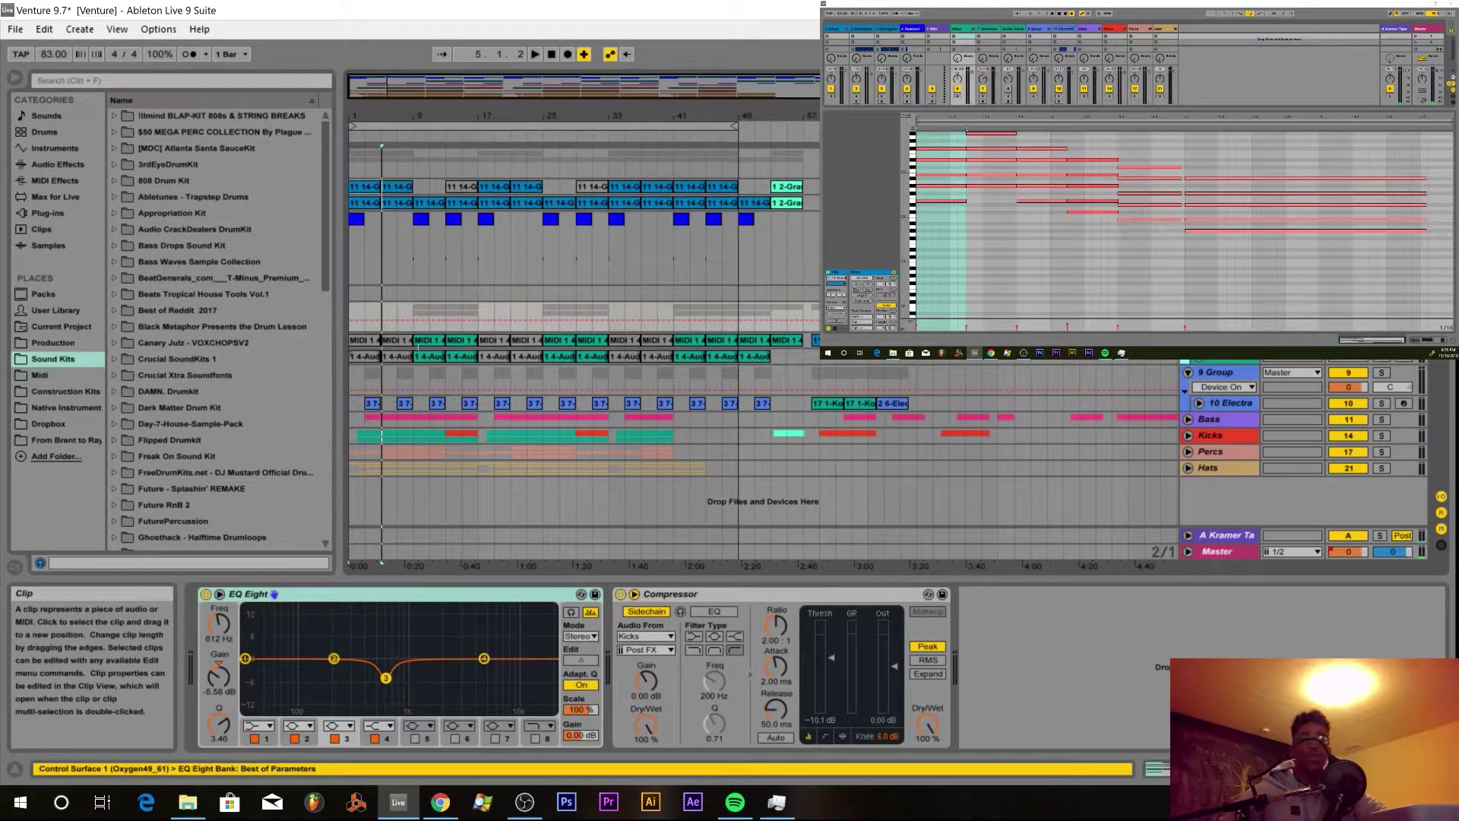
left_click(1230, 341)
left_click(1382, 310)
left_click(427, 340)
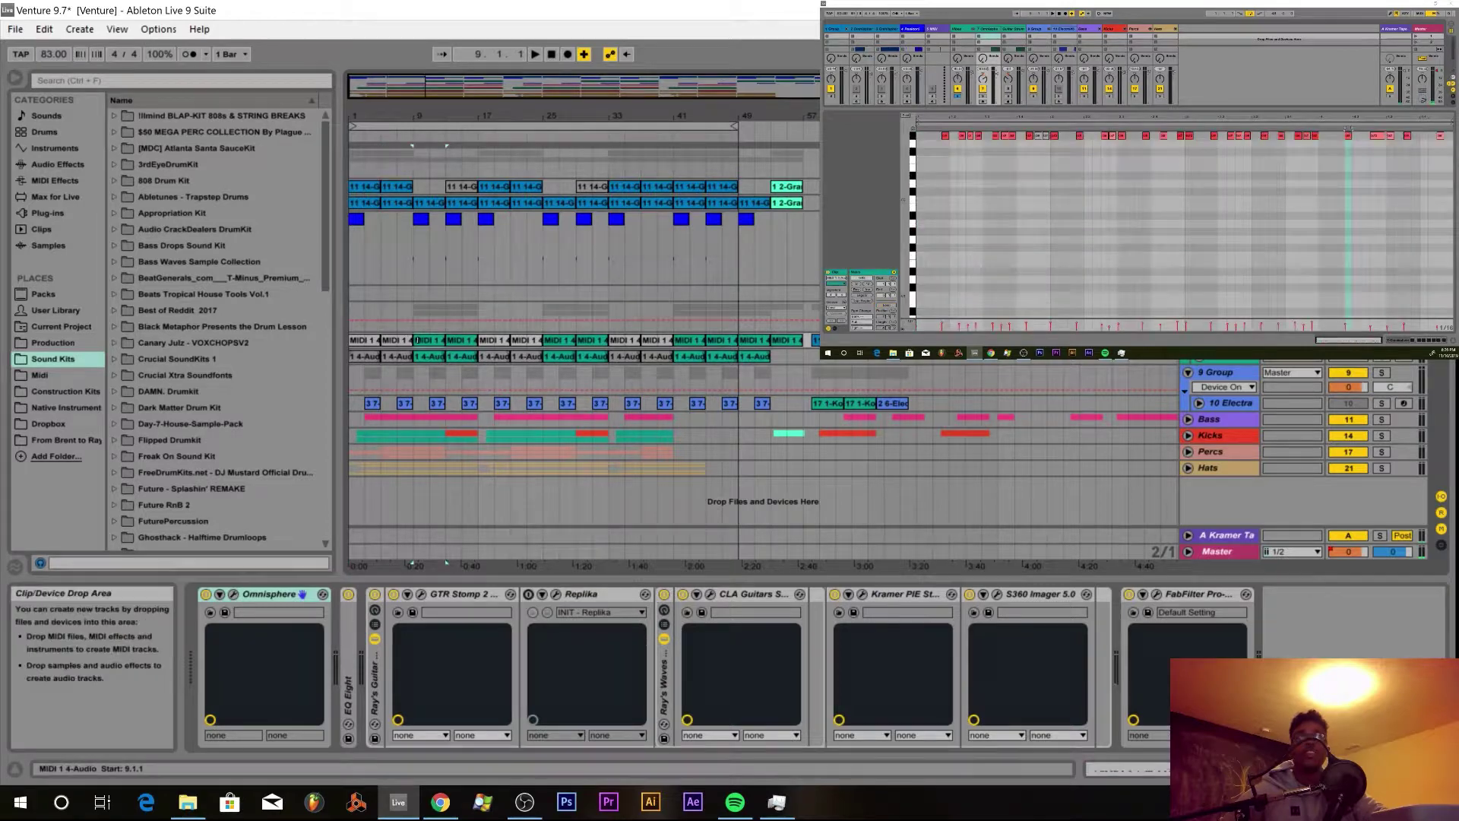
key("space")
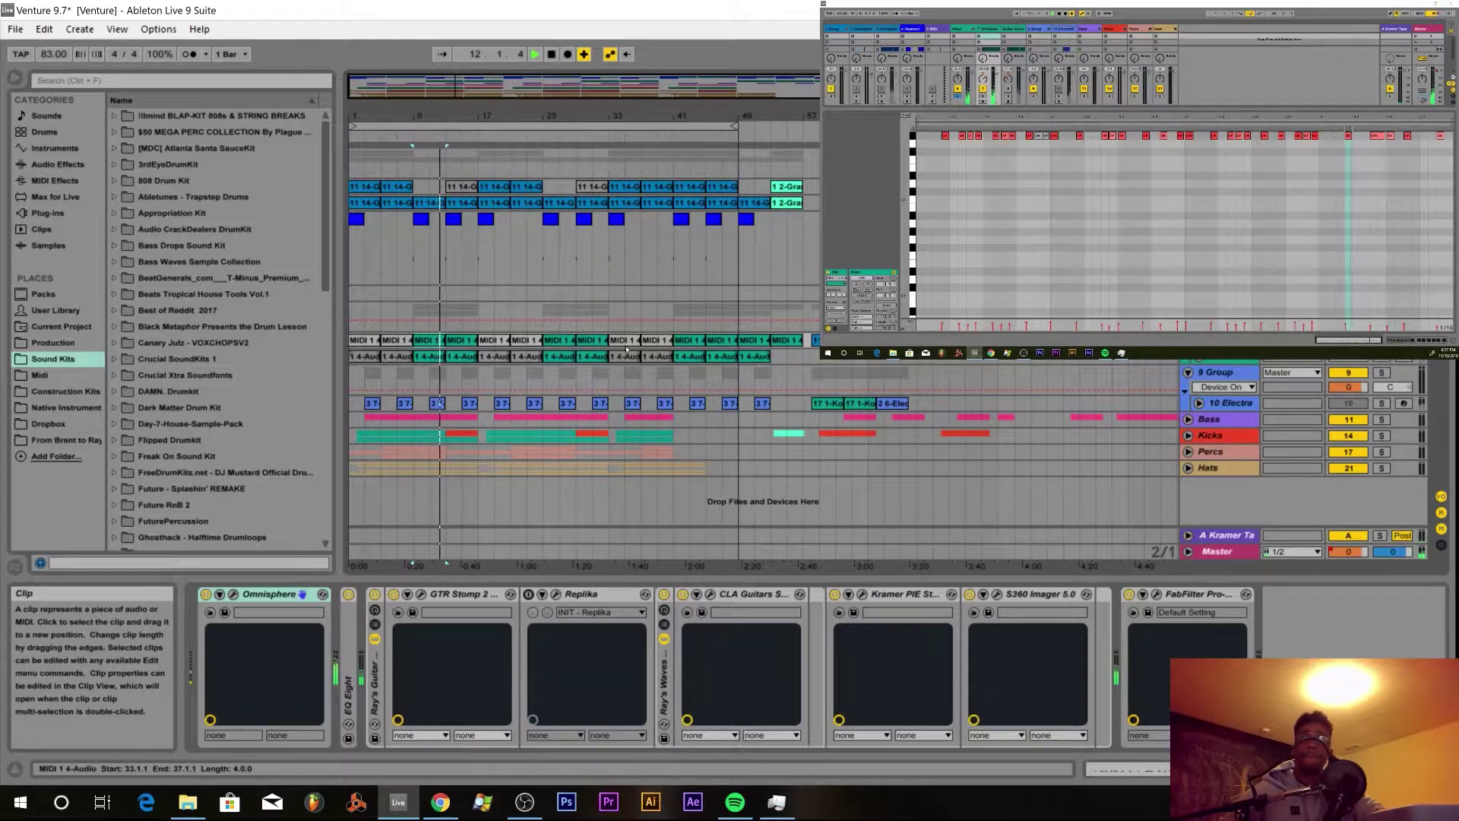
key("space")
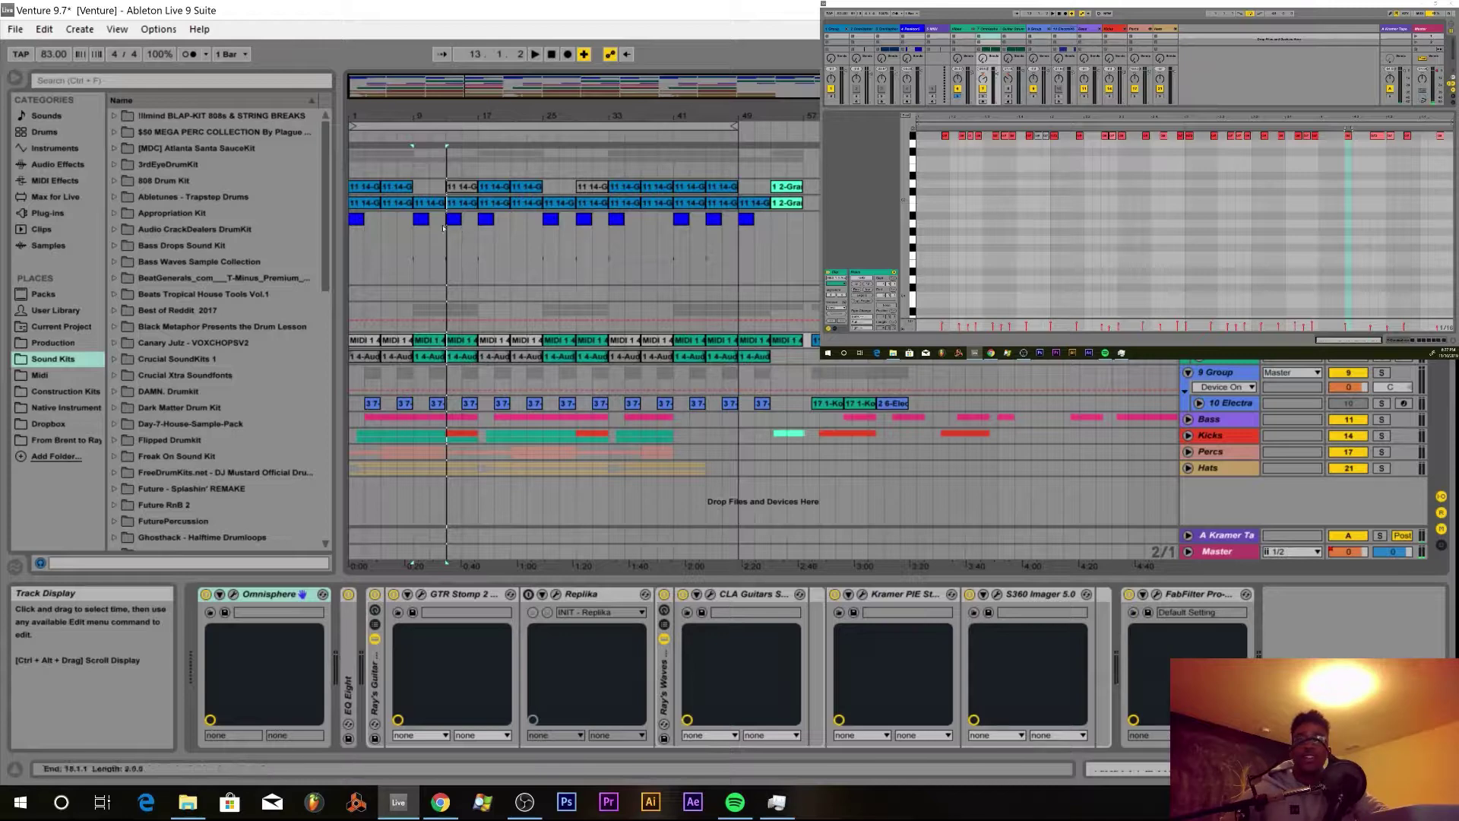
- Open the Reaktor5 clip at bar 9, solo its track to audition it, and fold the track
left_click(420, 219)
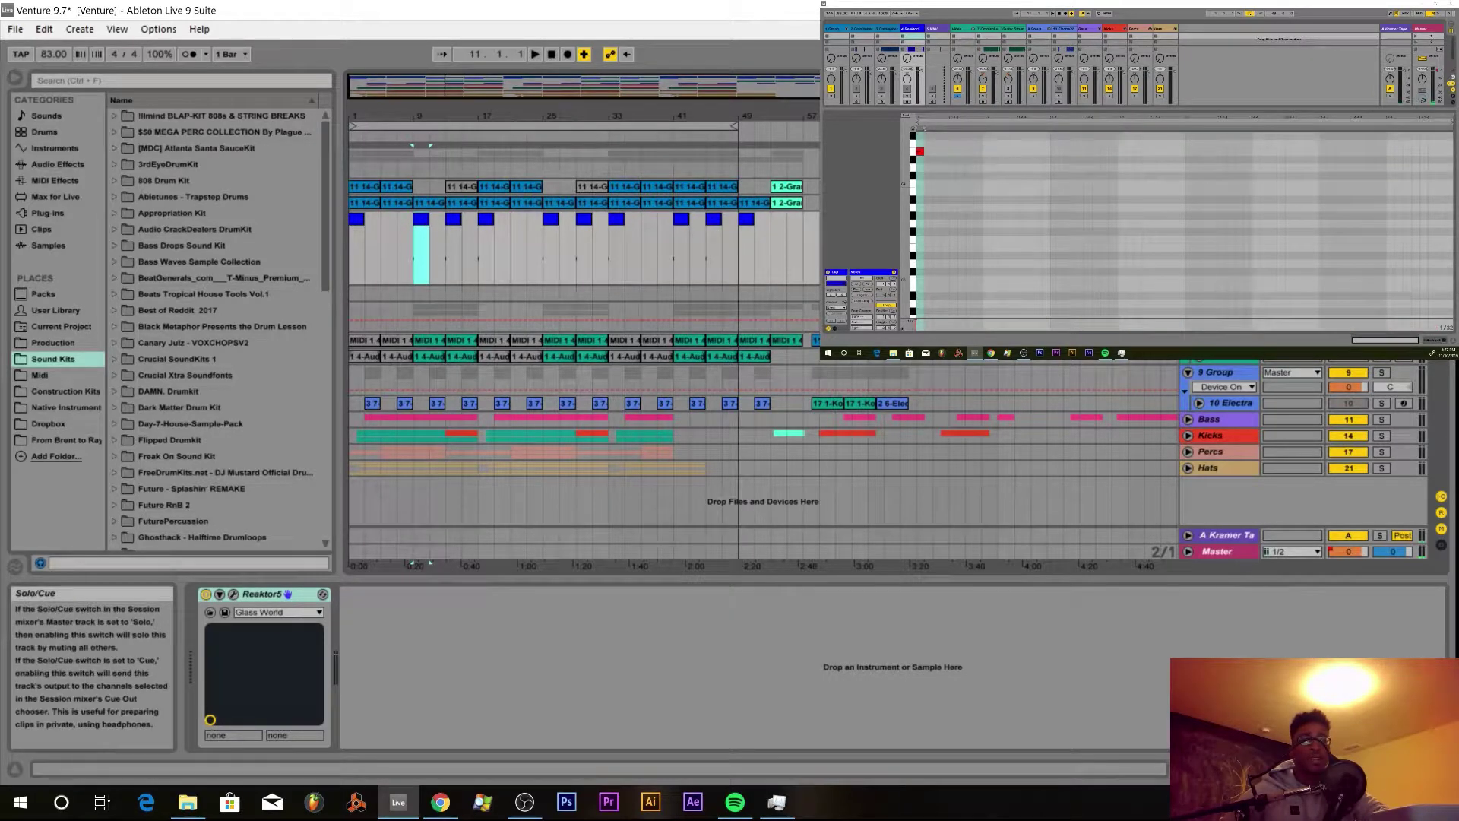
left_click(906, 96)
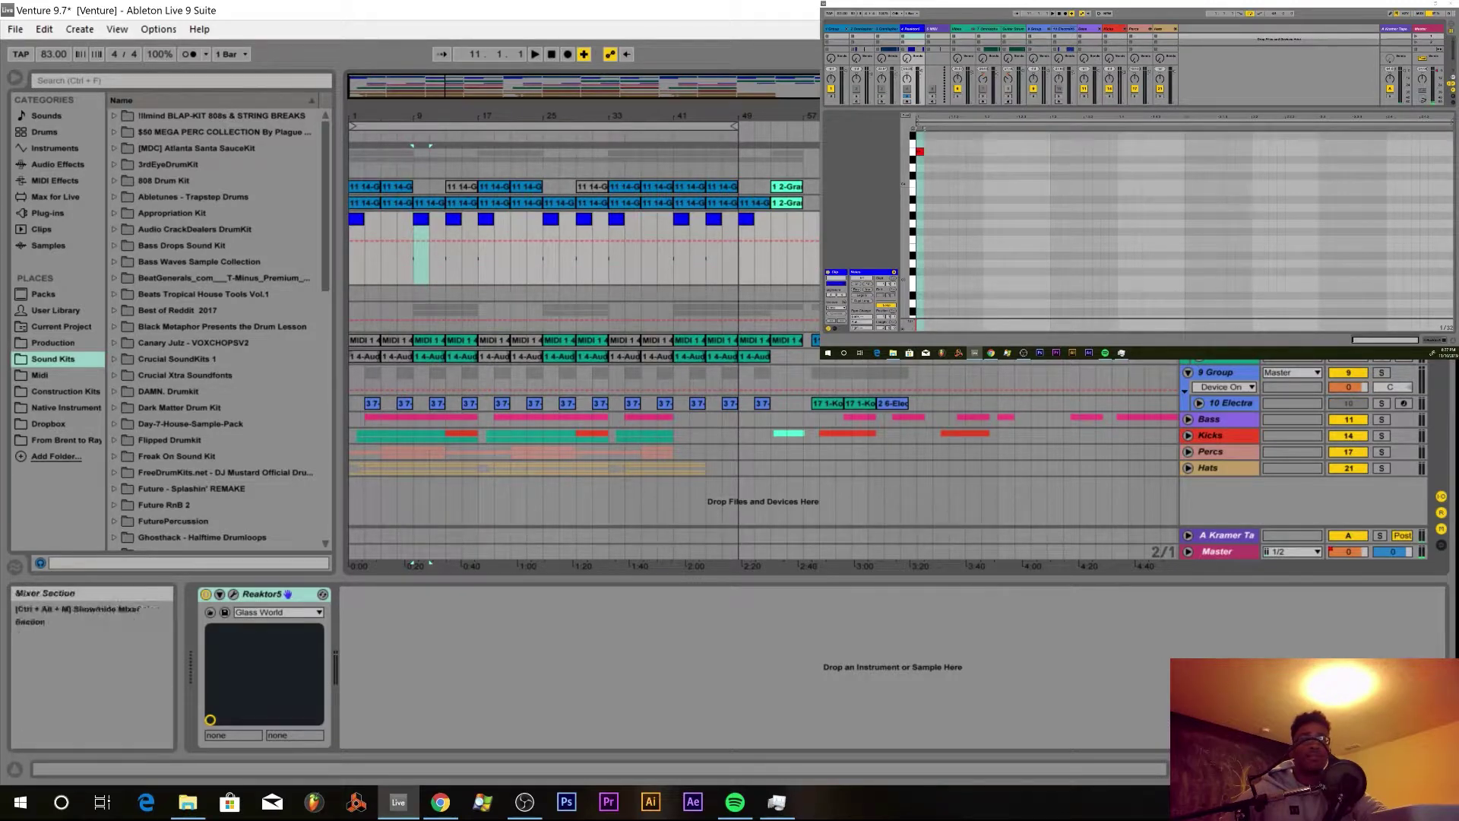
left_click(1188, 219)
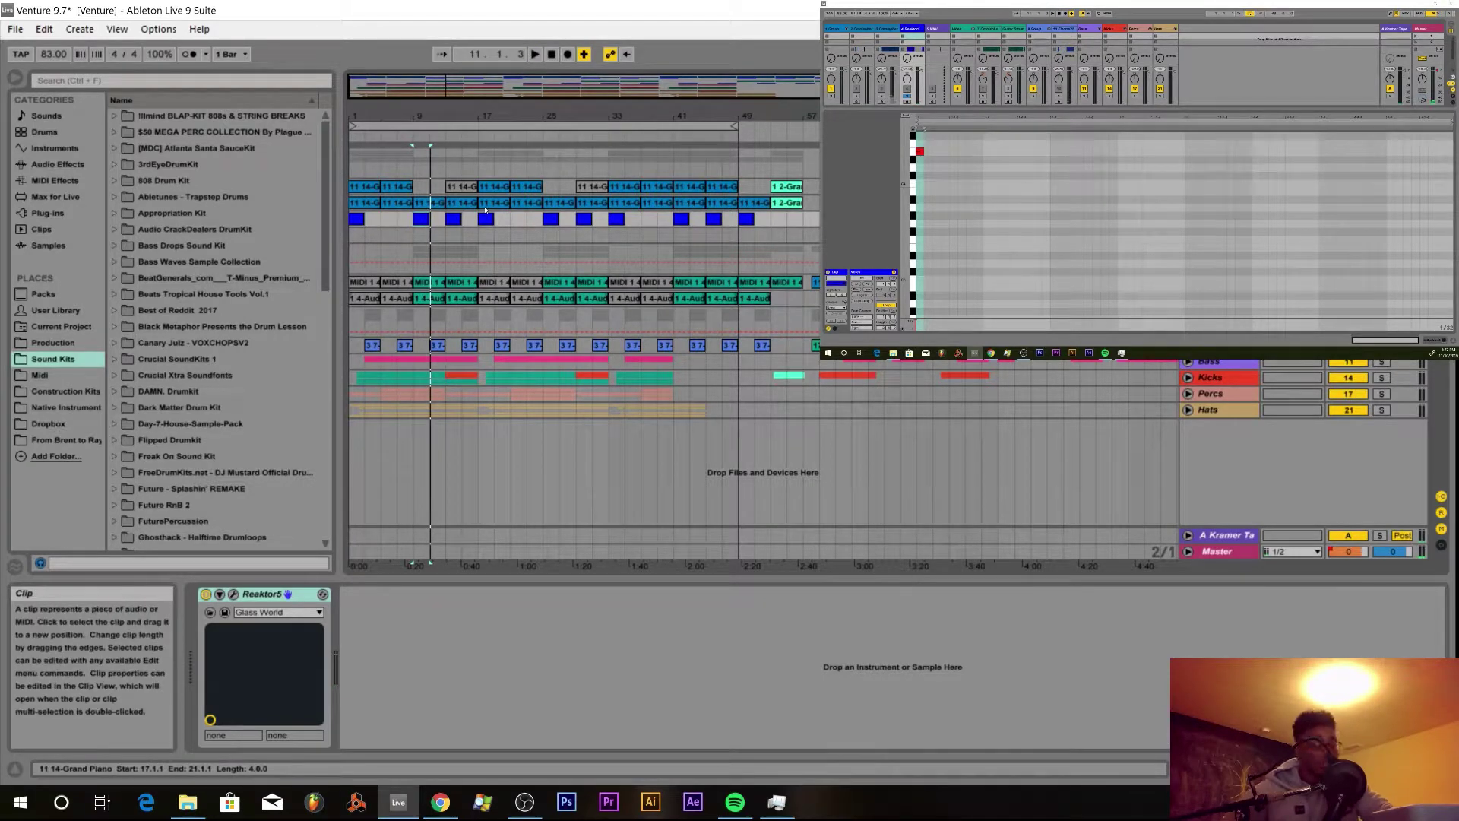
- Play the full arrangement from bar 1 with all groups sounding, and stop playback partway through
left_click(447, 127)
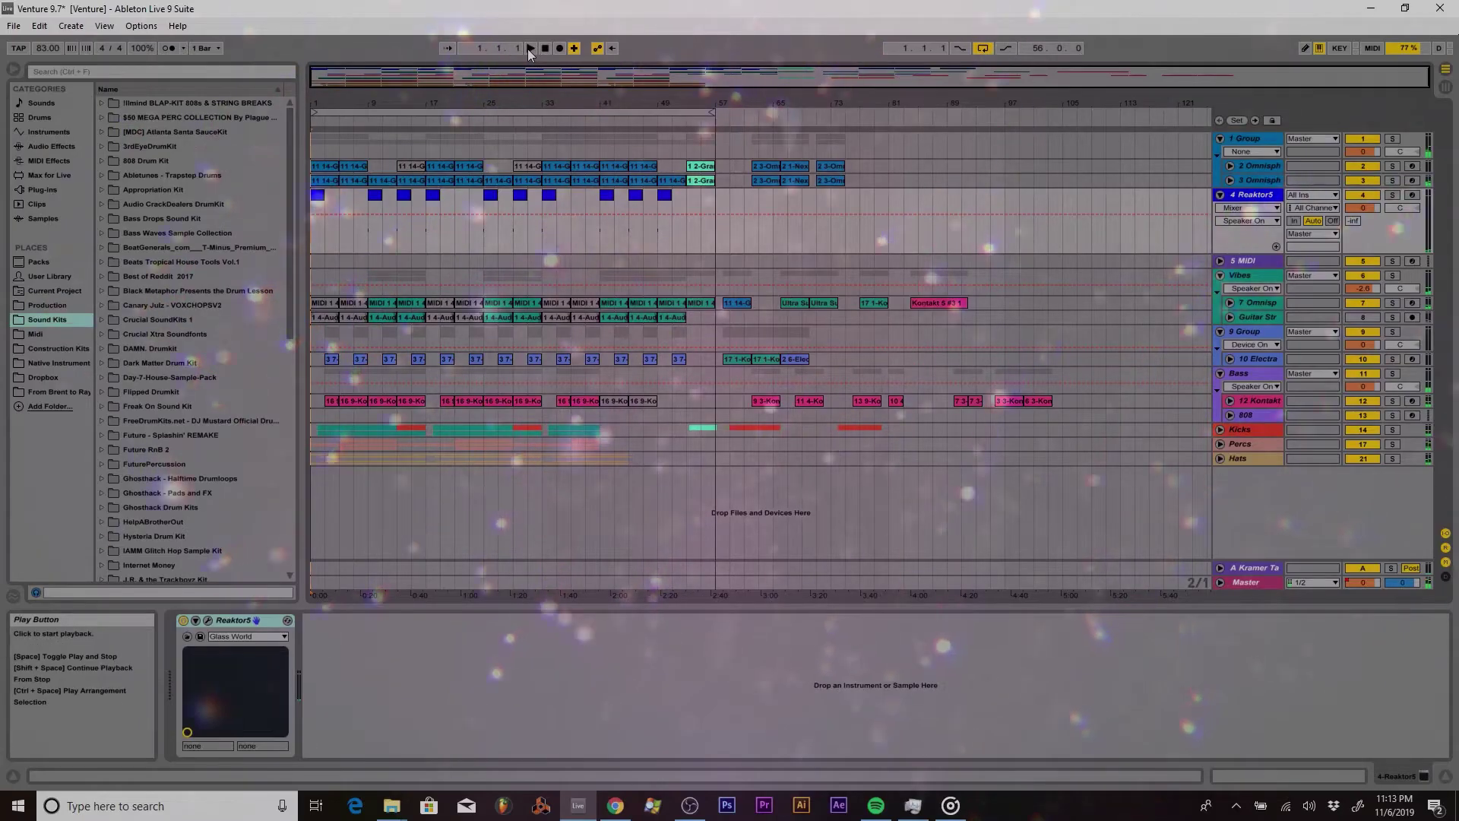
left_click(530, 50)
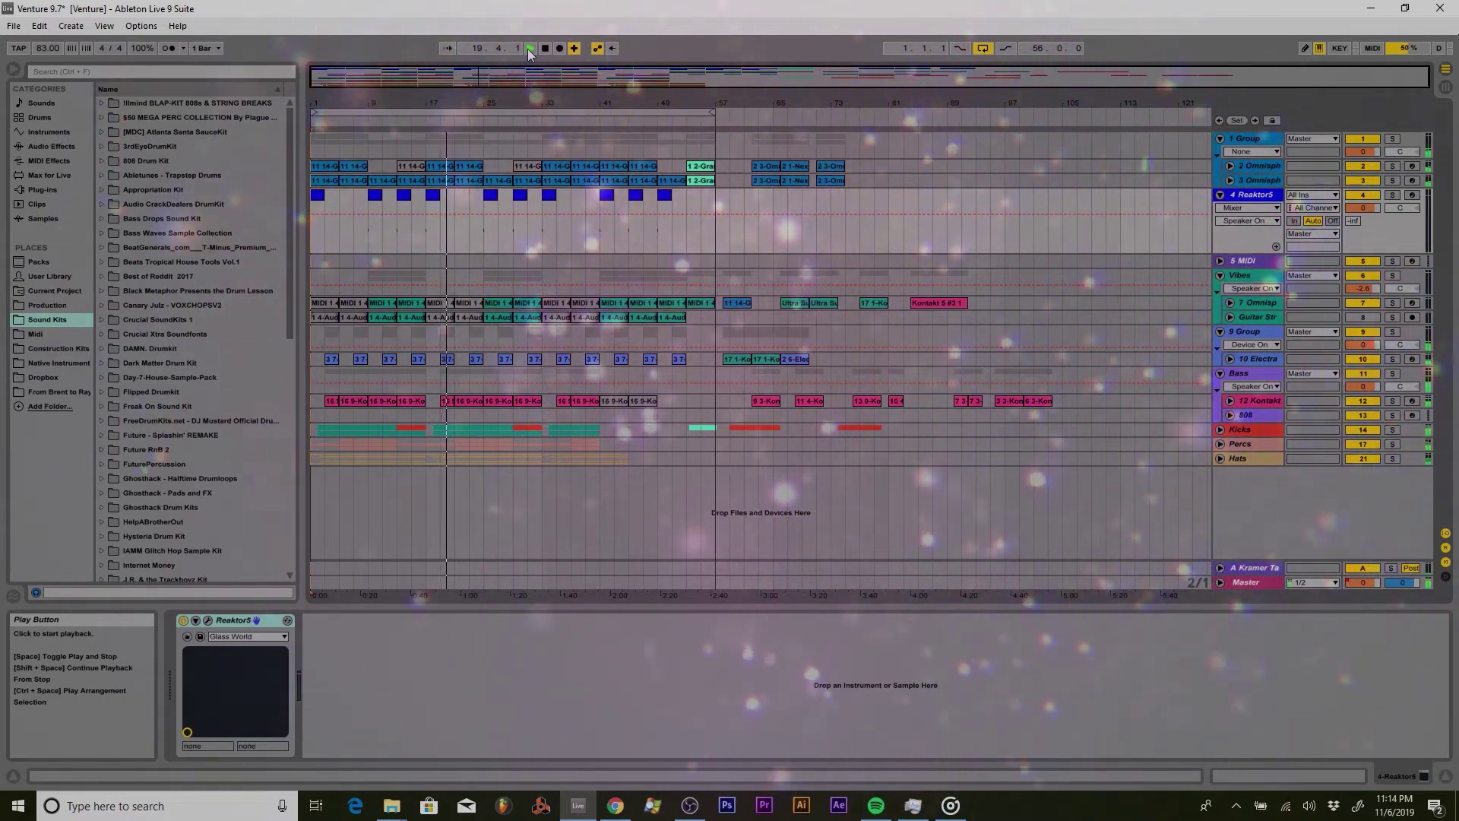
left_click(544, 48)
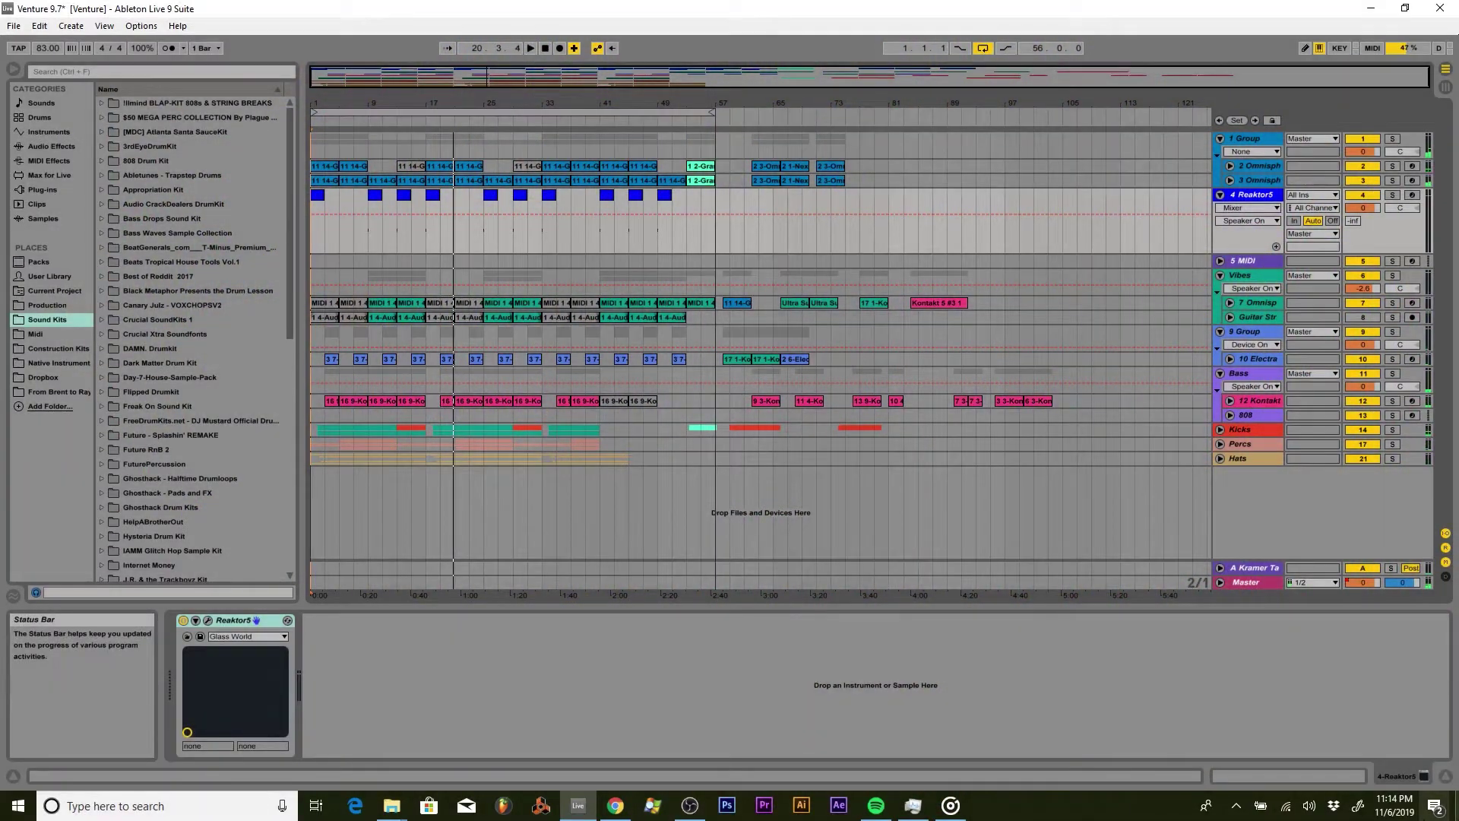